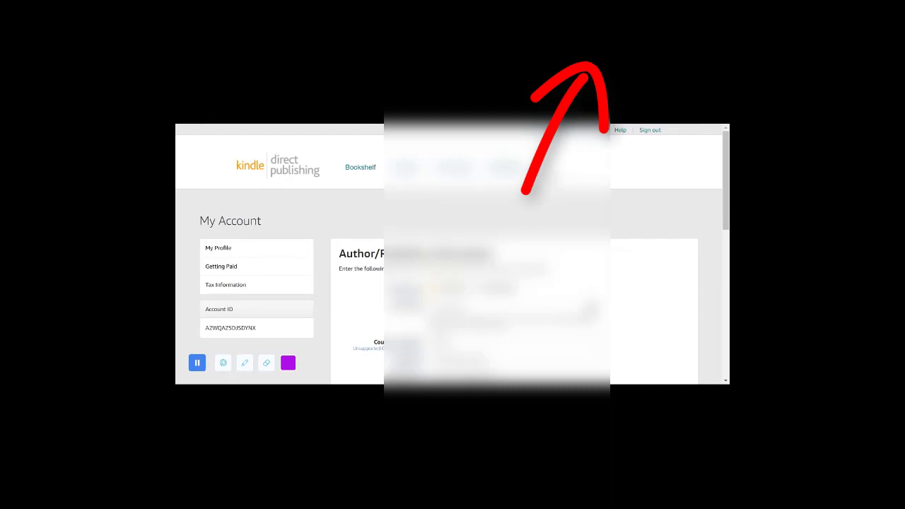
Scroll down My Account to the Getting Paid bank details, where the bank location is still empty.
scroll(453, 254, down, 1)
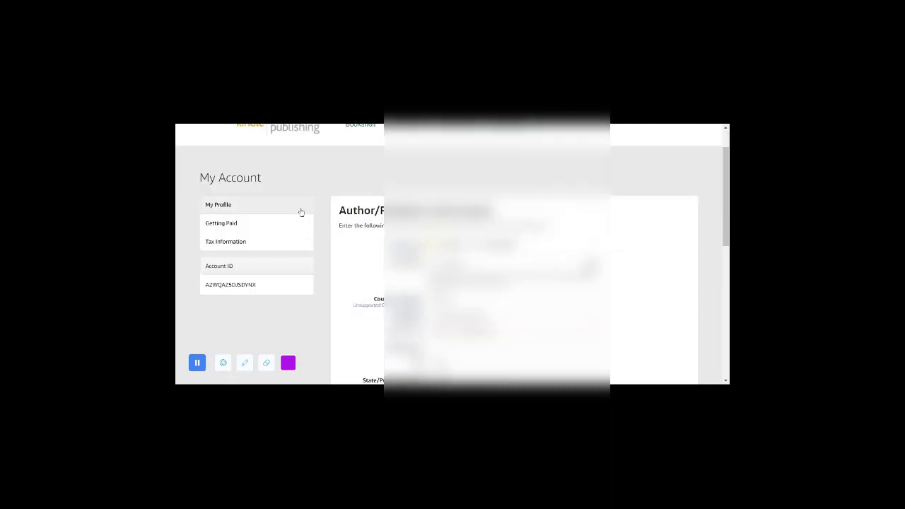
scroll(453, 255, down, 10)
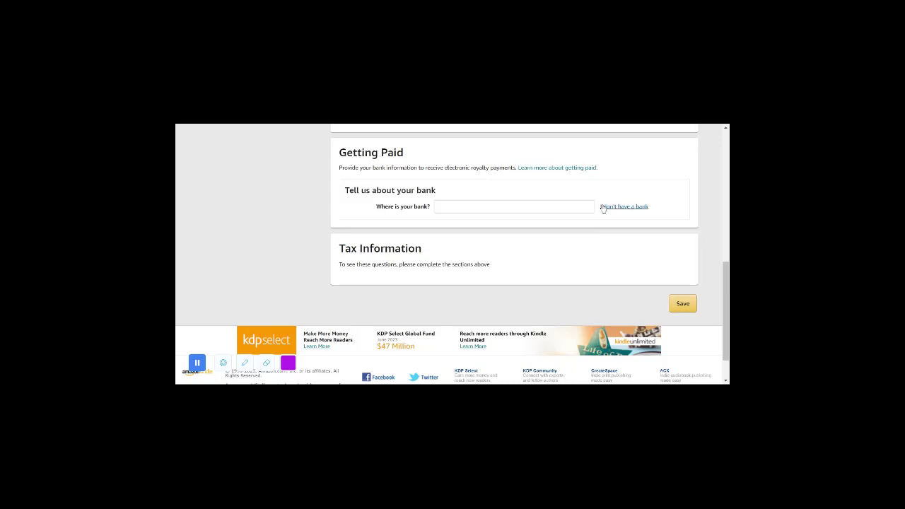
Choose United Kingdom in the 'Where is your bank?' field.
click(539, 205)
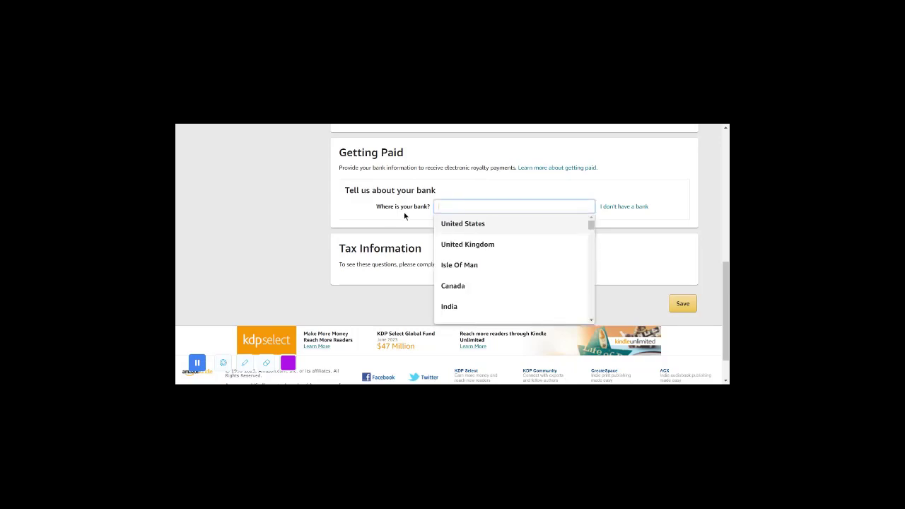
click(458, 247)
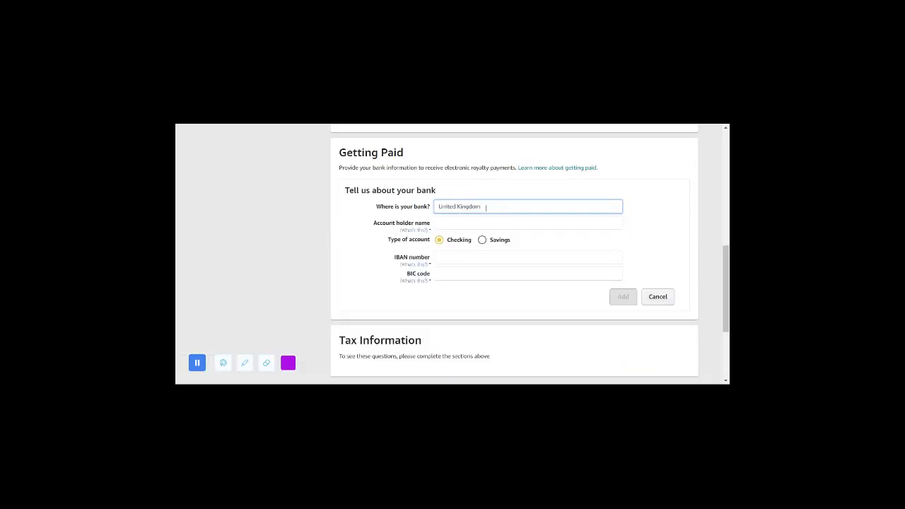
click(478, 206)
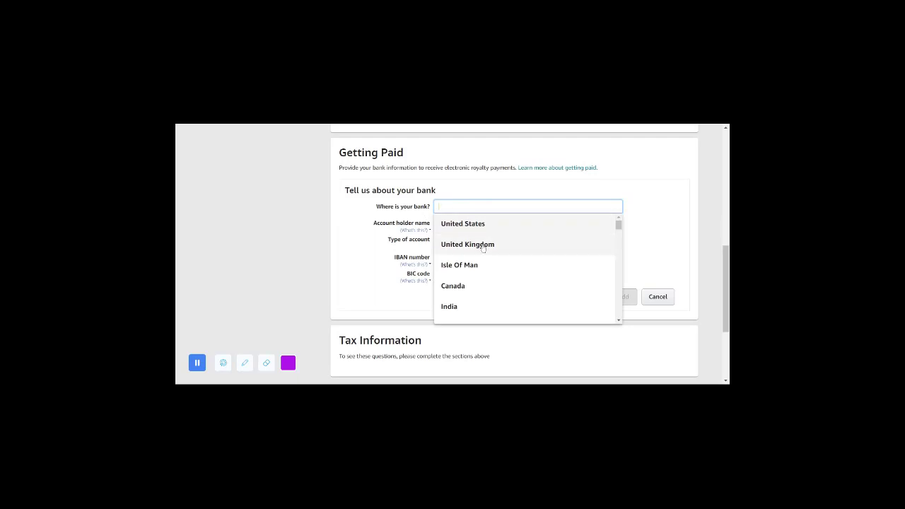
click(509, 194)
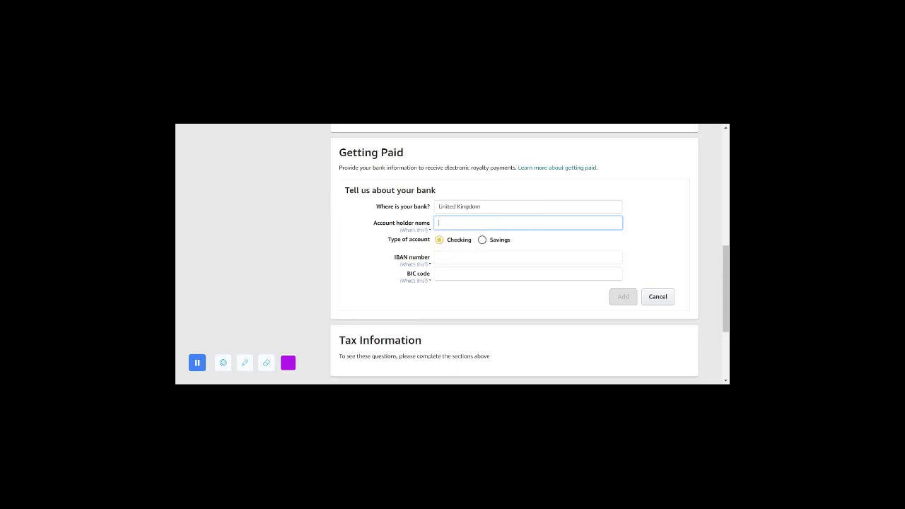
Enter the account holder's name and paste the IBAN number into the bank form.
key(Tab)
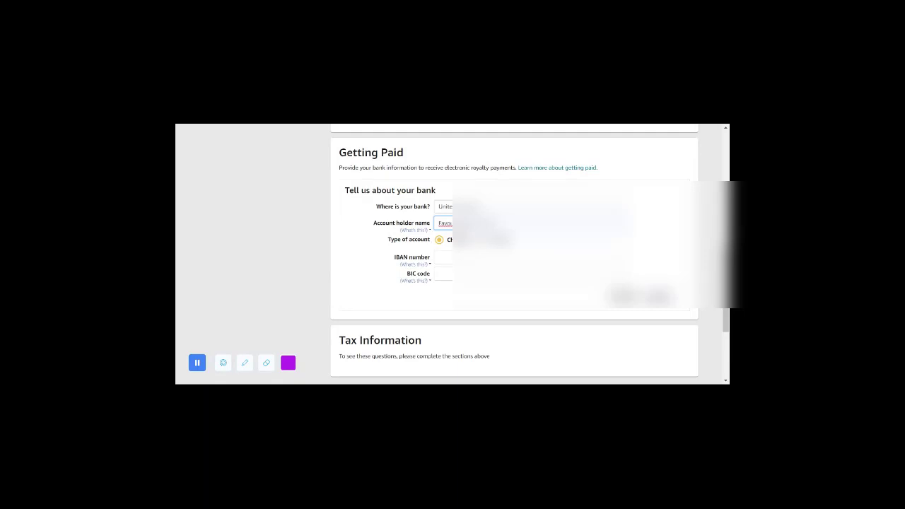
key(Tab)
click(439, 258)
key(ctrl+v)
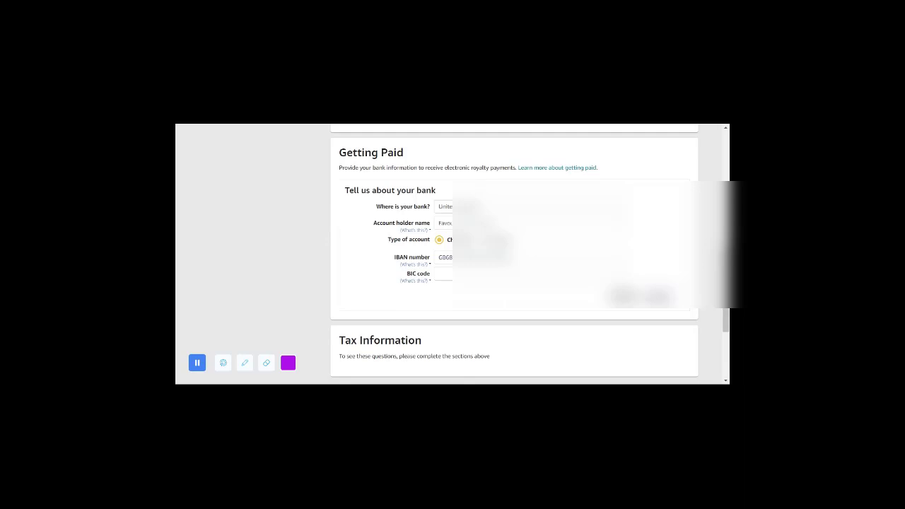
Paste the BIC code into the field after the IBAN number.
click(444, 258)
key(Tab)
key(ctrl+v)
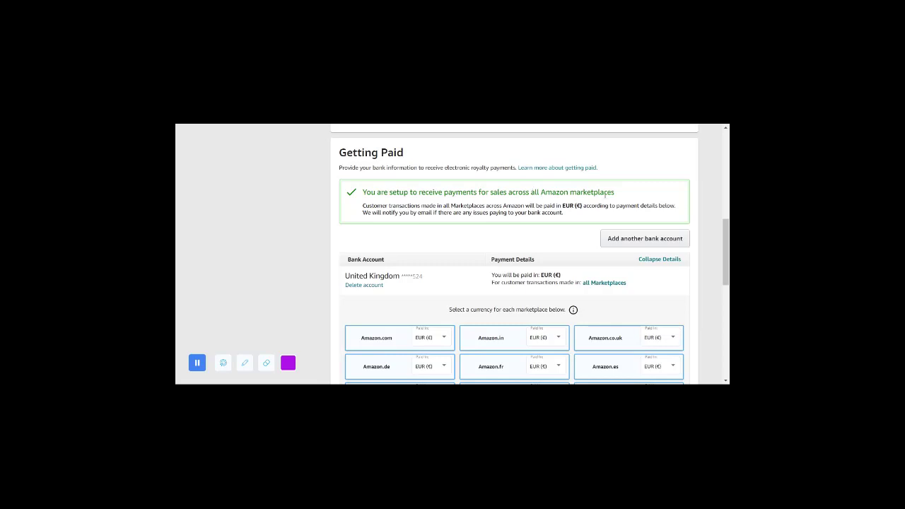
scroll(571, 201, down, 1)
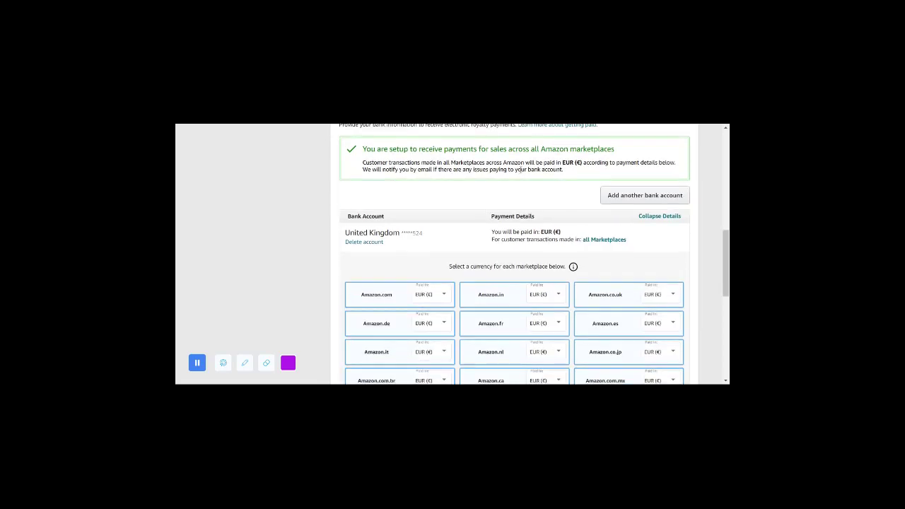
mouse_move(571, 162)
mouse_down()
mouse_move(566, 169)
mouse_move(581, 163)
mouse_up()
click(581, 174)
scroll(580, 176, down, 2)
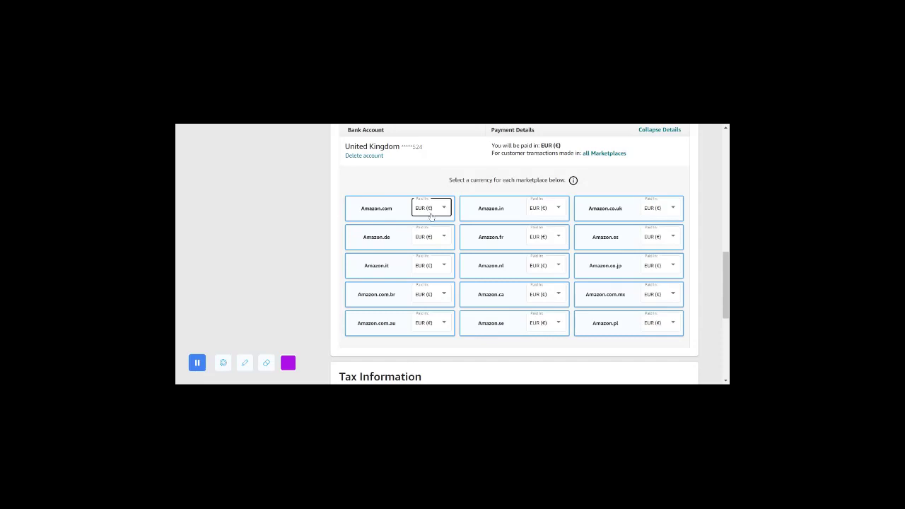
Set Amazon.com, .de, .it, .com.br and .com.au to be paid in GBP (£).
click(431, 215)
click(431, 225)
click(435, 244)
click(433, 257)
click(439, 277)
click(433, 286)
click(438, 301)
click(428, 316)
click(439, 330)
click(428, 344)
Set Amazon.in, .fr, .nl, .ca and .se to be paid in GBP (£).
click(545, 213)
click(540, 229)
click(548, 244)
click(548, 258)
click(550, 272)
click(545, 287)
click(548, 302)
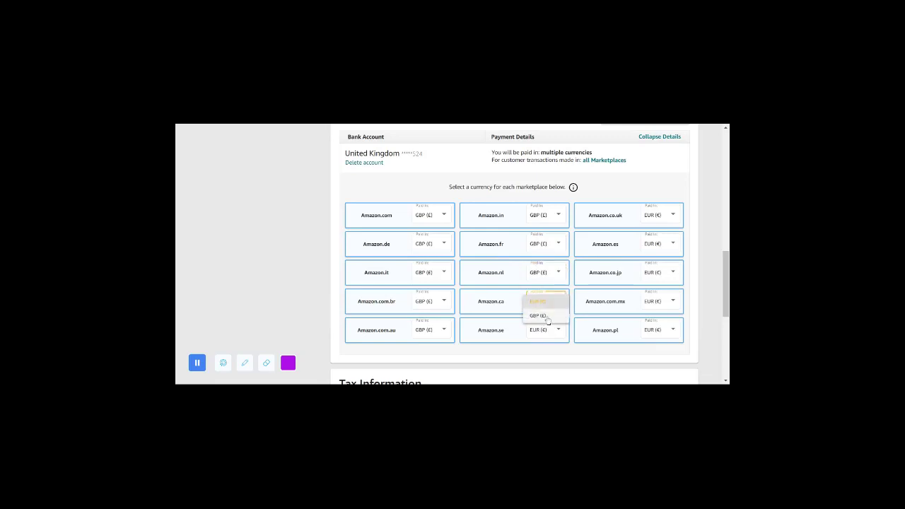
click(547, 318)
click(546, 329)
click(550, 344)
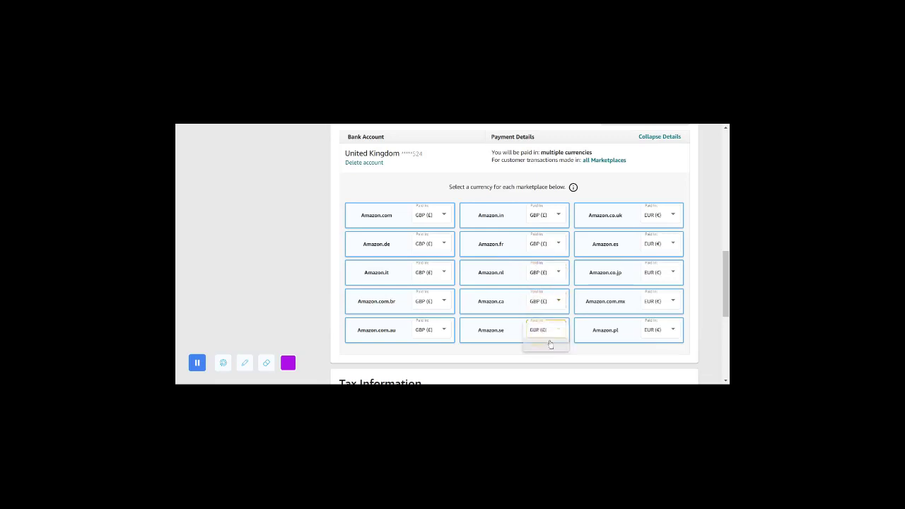
Set Amazon.co.uk, .es, .co.jp, .com.mx and .pl to be paid in GBP (£).
click(659, 206)
click(653, 231)
click(658, 241)
click(668, 260)
click(658, 272)
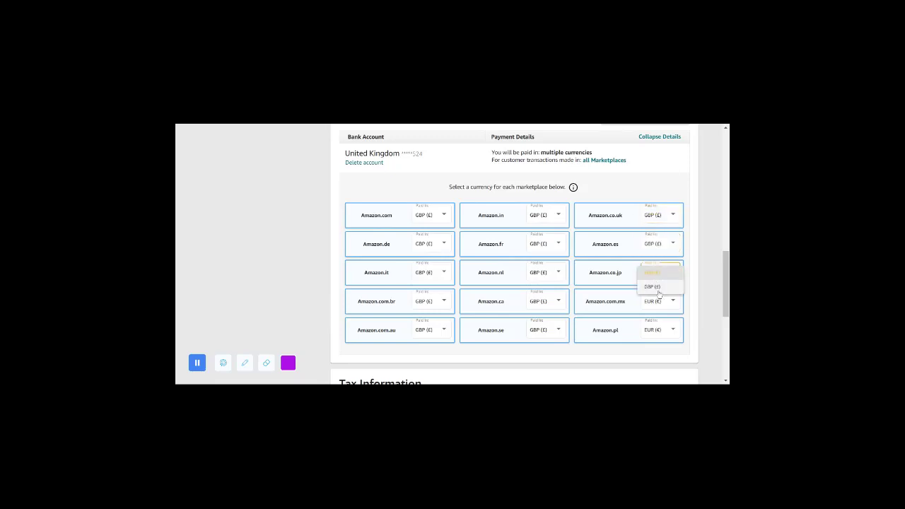
click(657, 288)
click(659, 301)
click(660, 316)
click(658, 330)
click(655, 346)
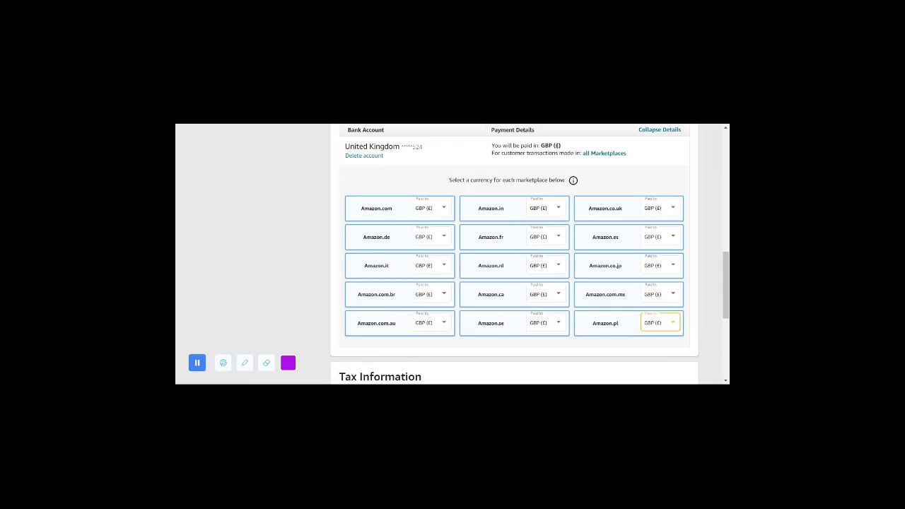
Save the GBP payout changes and launch the Tax Information Interview via Complete Tax Information.
scroll(559, 159, down, 2)
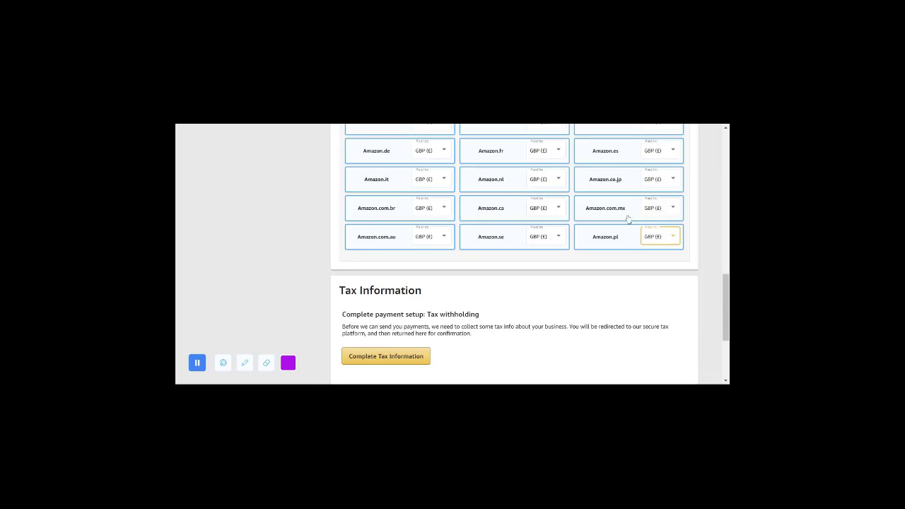
scroll(459, 267, down, 2)
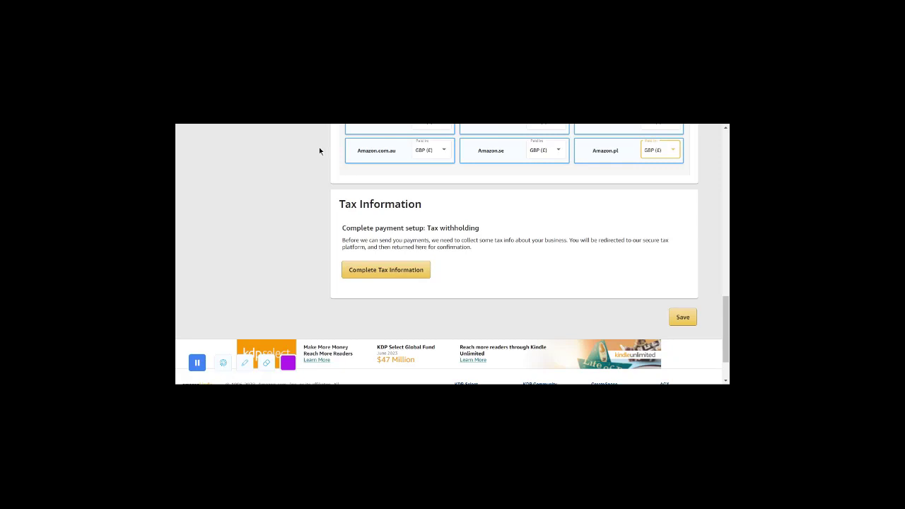
click(375, 273)
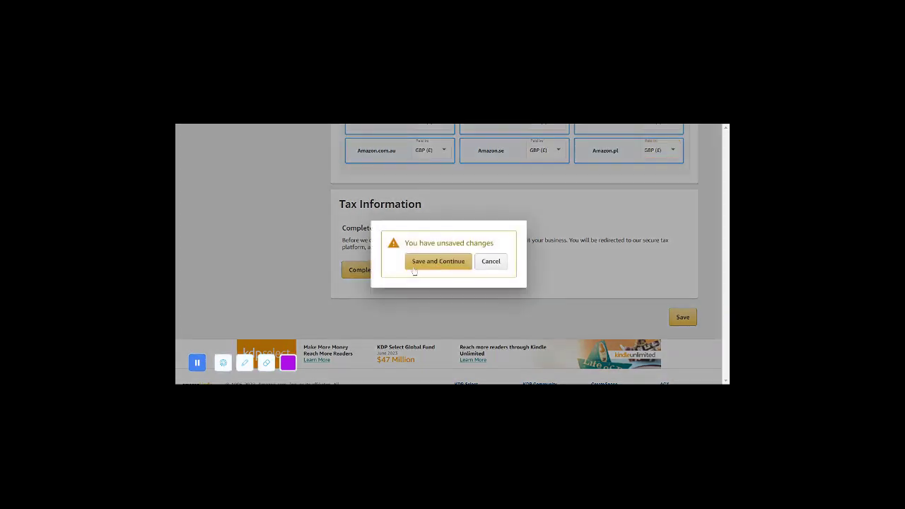
click(432, 262)
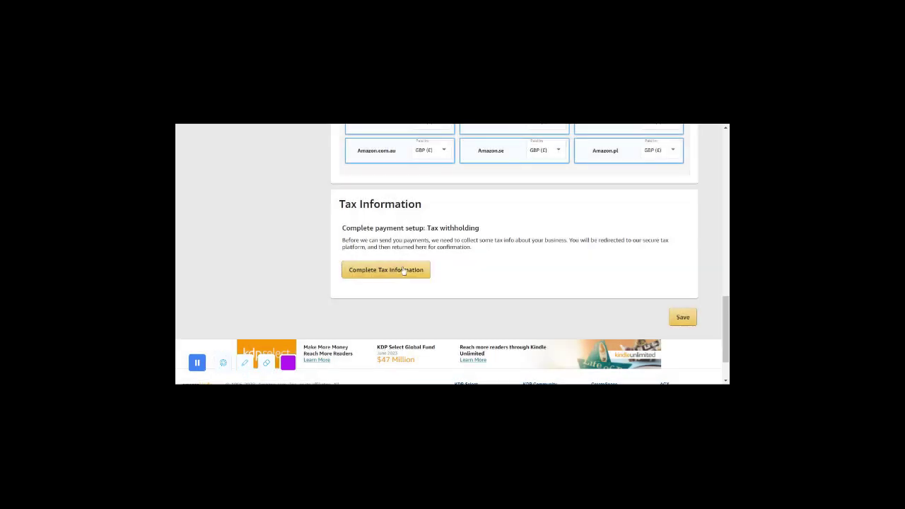
click(404, 270)
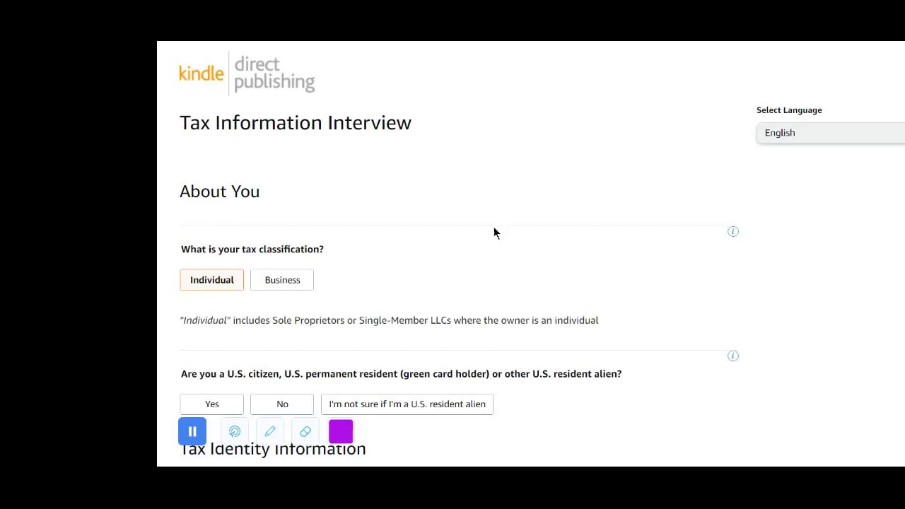
Answer Yes to being a U.S. citizen or resident and choose EIN as the taxpayer ID type.
scroll(453, 205, down, 1)
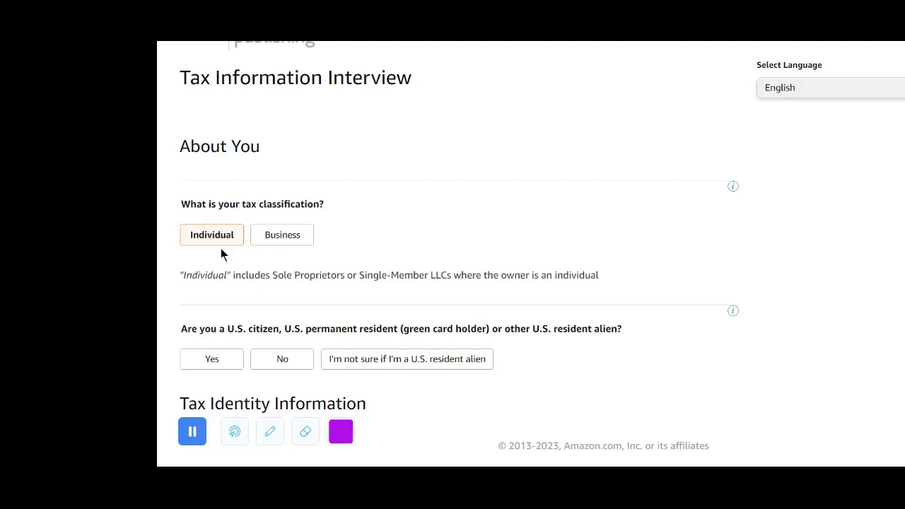
click(222, 363)
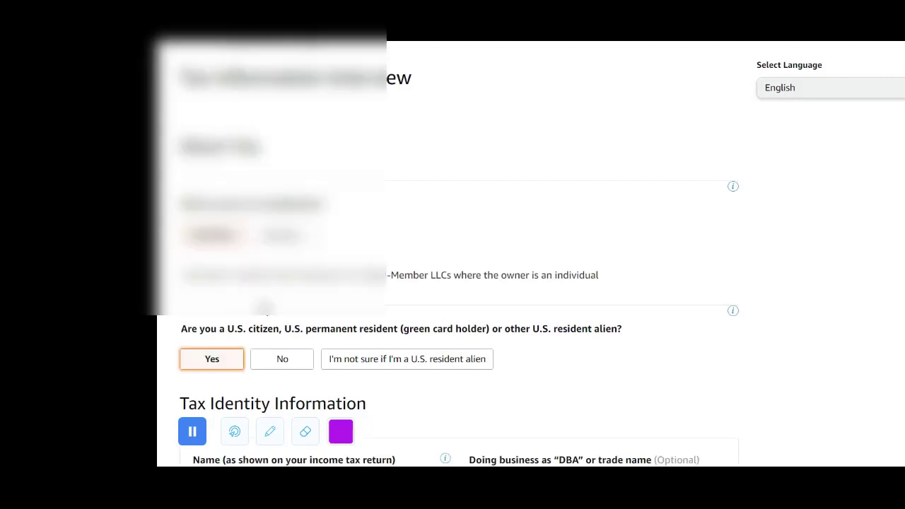
scroll(457, 255, down, 5)
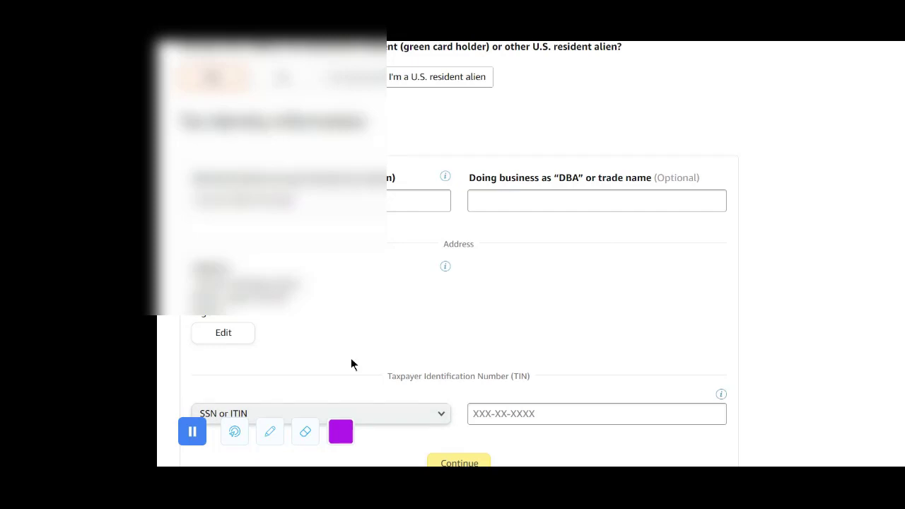
scroll(457, 279, down, 2)
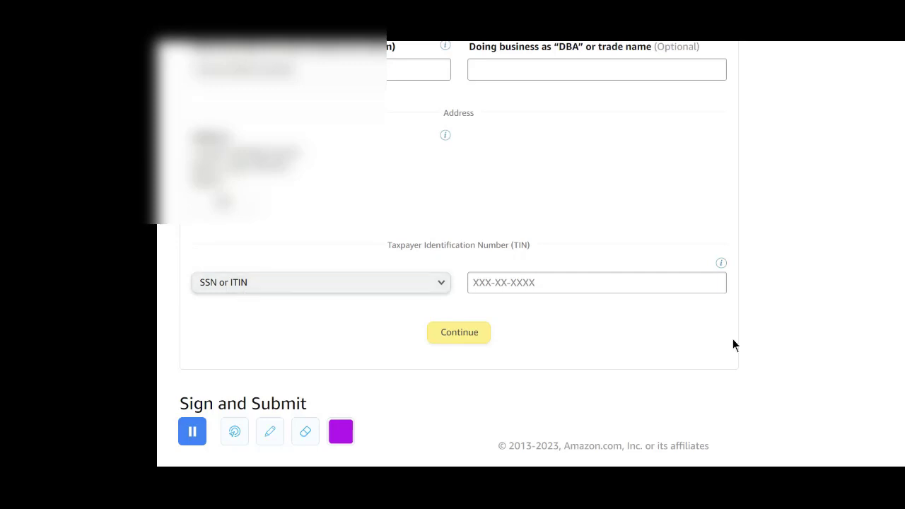
click(601, 283)
click(427, 286)
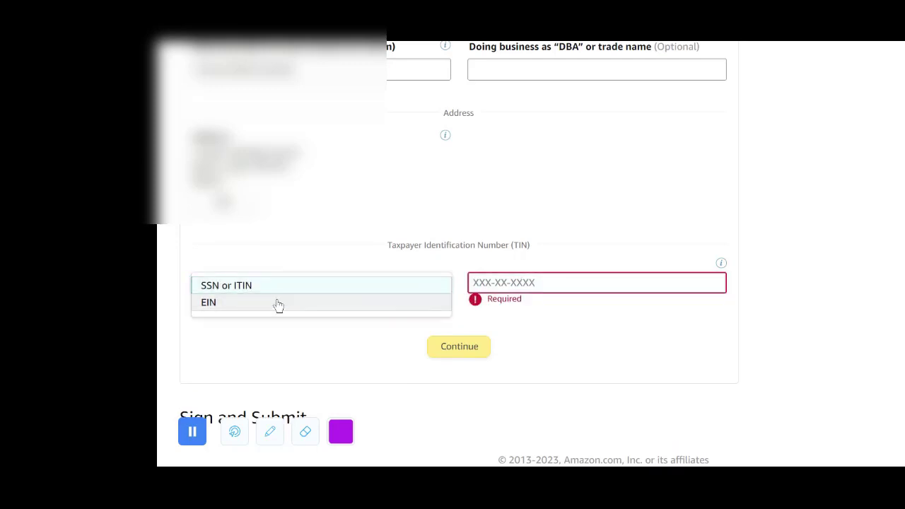
click(276, 302)
scroll(424, 317, up, 3)
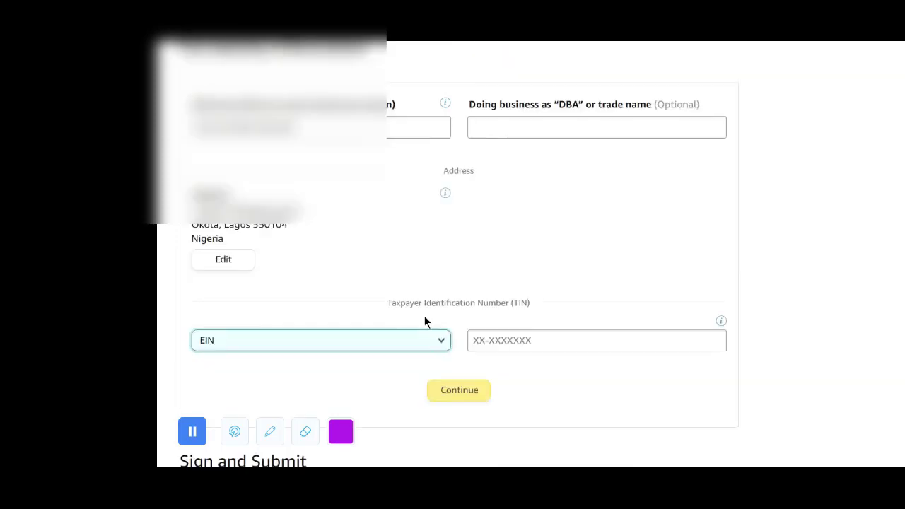
scroll(423, 312, up, 1)
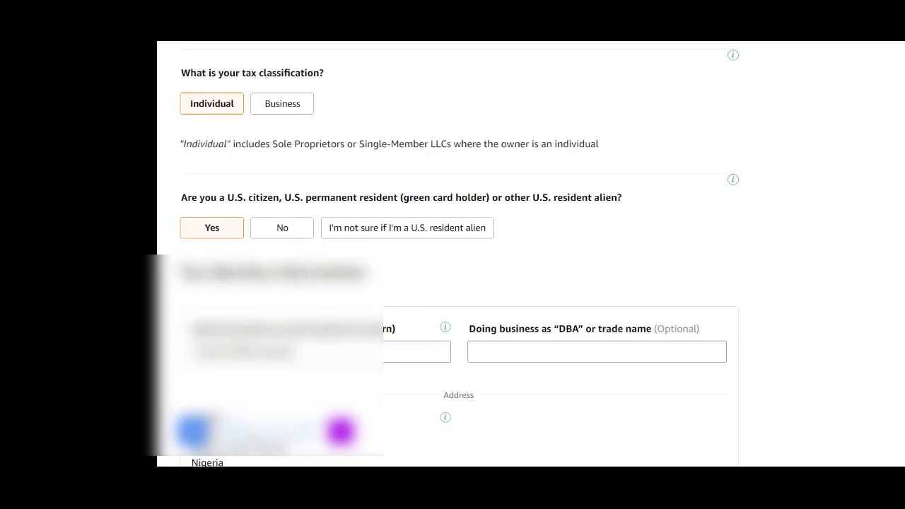
Answer No to both the U.S. resident and intermediary agent questions.
click(282, 231)
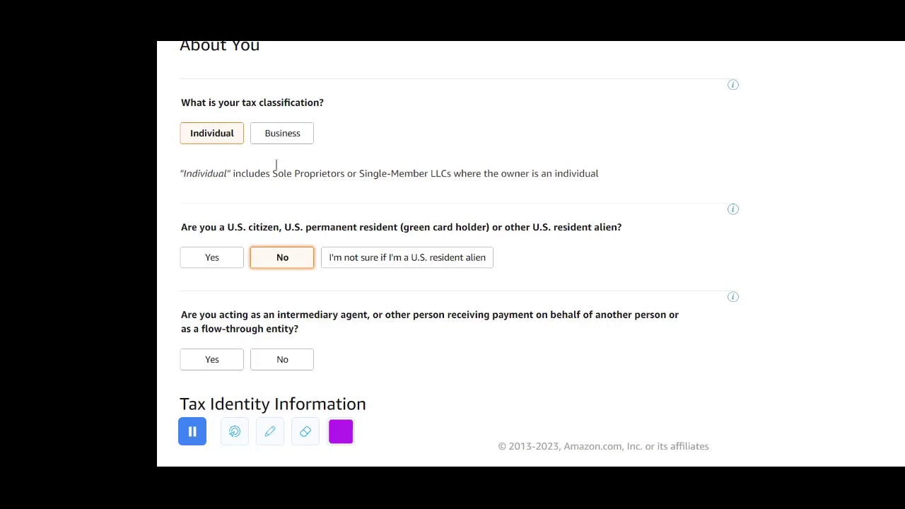
click(292, 263)
click(290, 365)
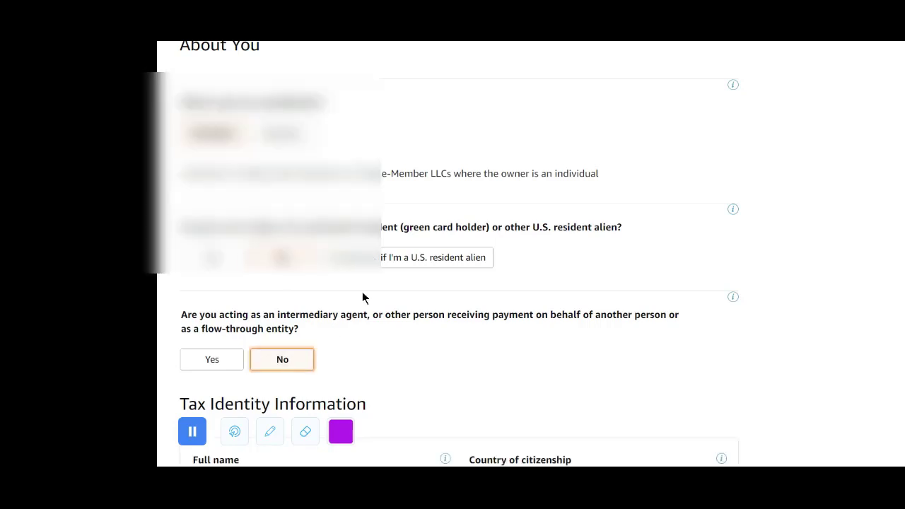
scroll(413, 234, down, 5)
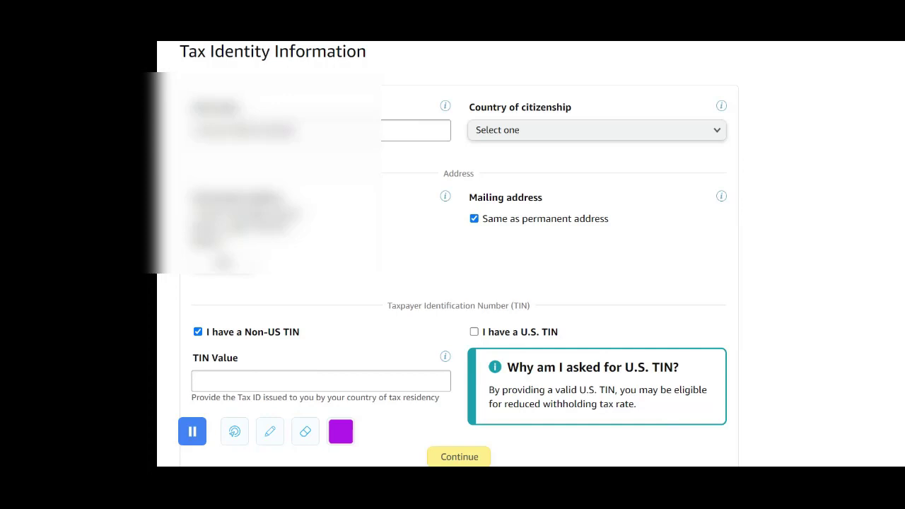
Pick Nigeria from the Country of citizenship list.
click(516, 135)
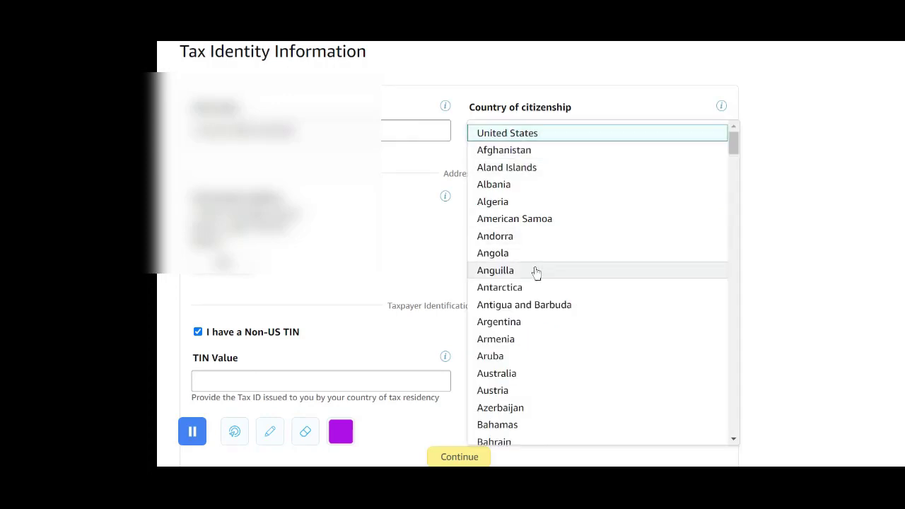
scroll(536, 273, down, 3)
scroll(545, 247, down, 10)
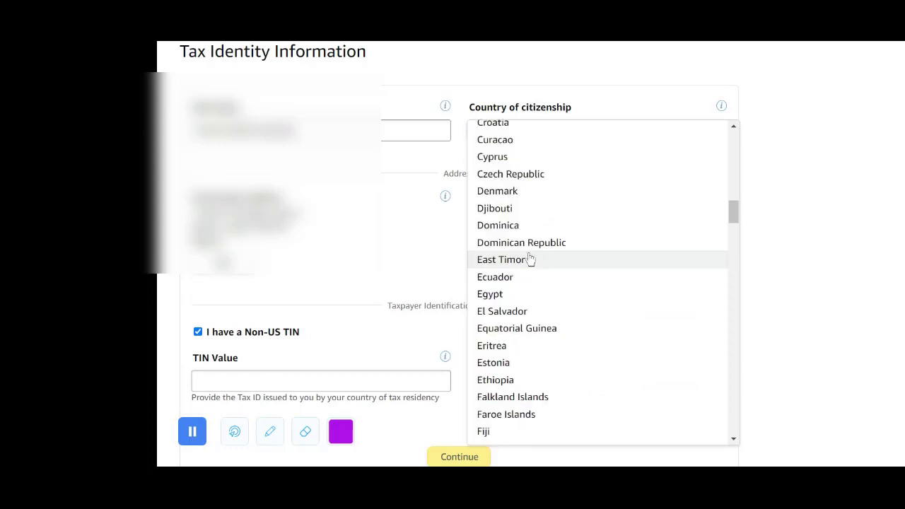
scroll(531, 260, down, 15)
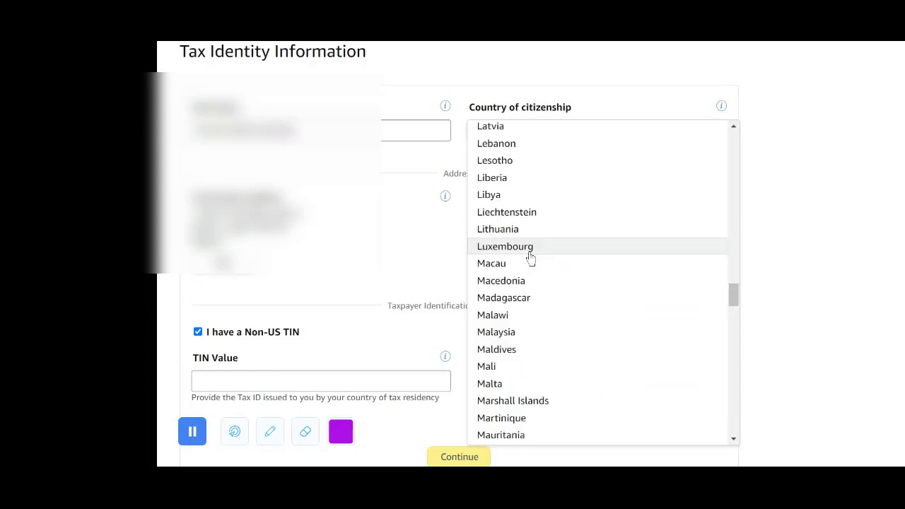
scroll(530, 258, down, 12)
scroll(530, 255, down, 4)
scroll(534, 253, up, 8)
scroll(531, 254, up, 18)
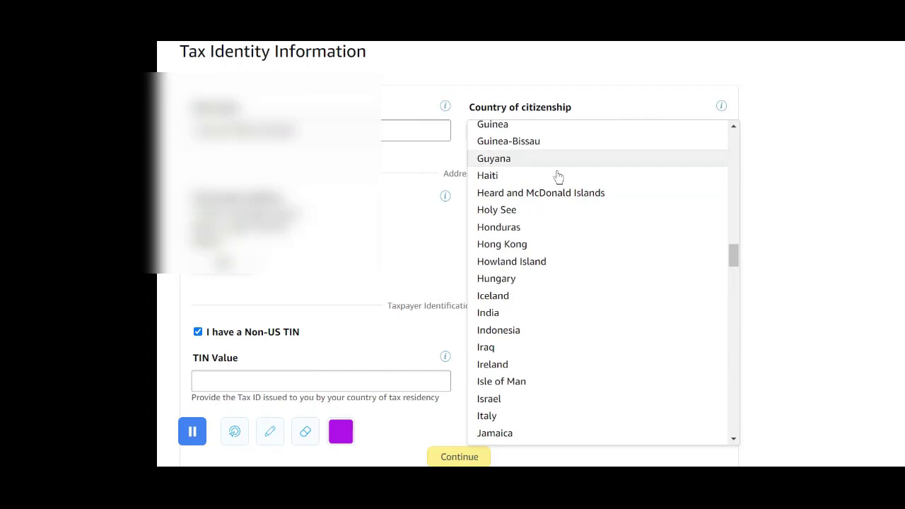
scroll(545, 177, down, 20)
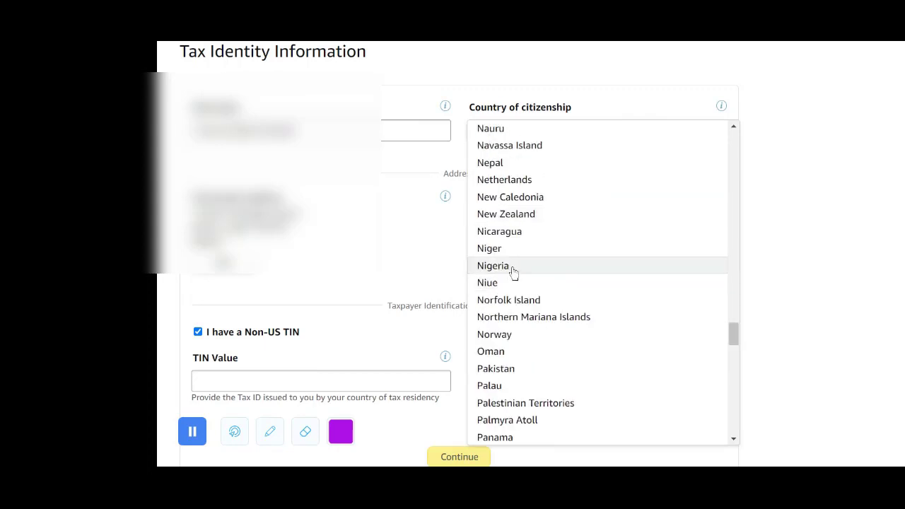
click(513, 272)
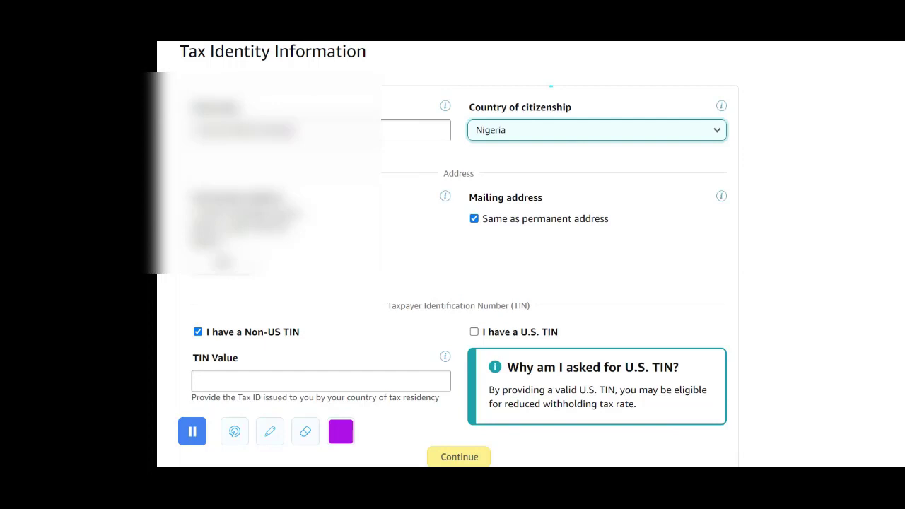
Change the country of citizenship to United Kingdom.
click(556, 133)
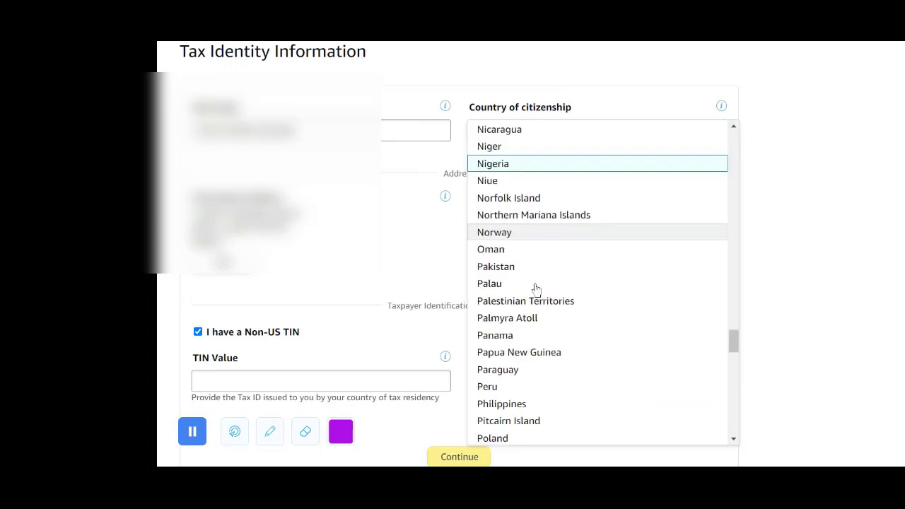
scroll(535, 297, down, 12)
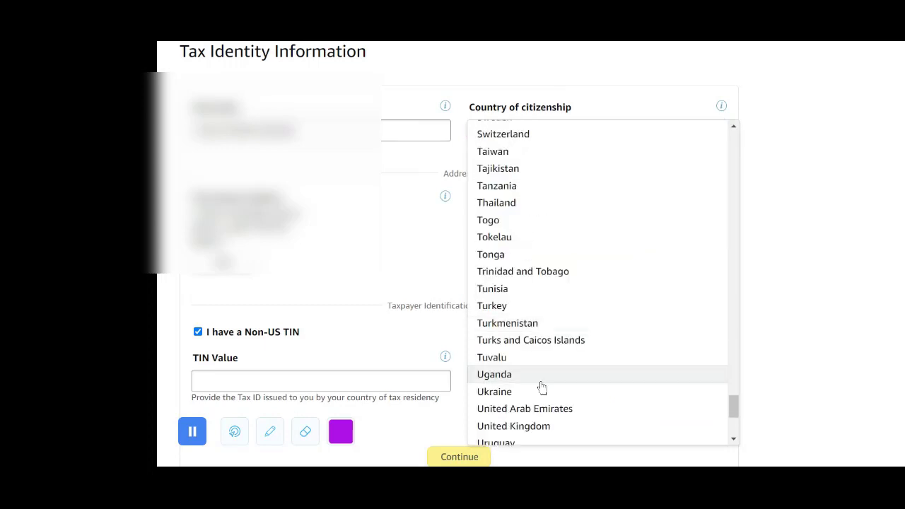
click(541, 433)
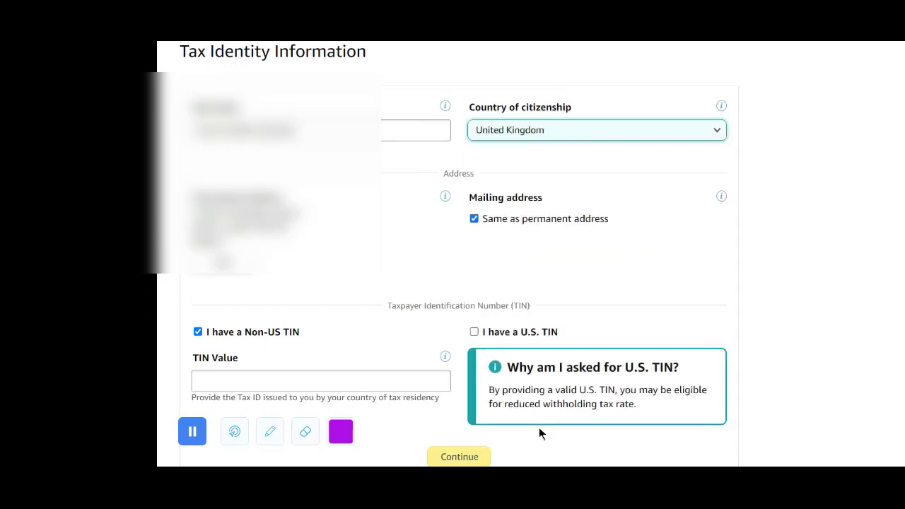
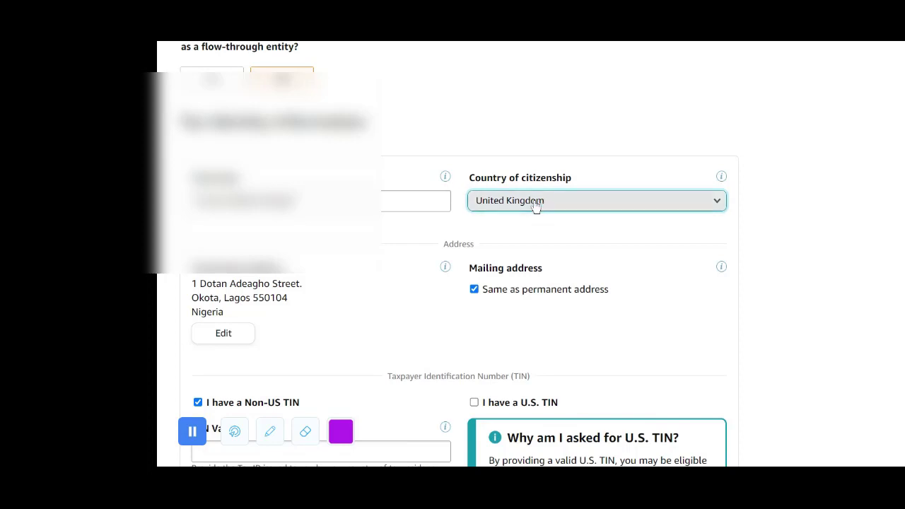
click(538, 206)
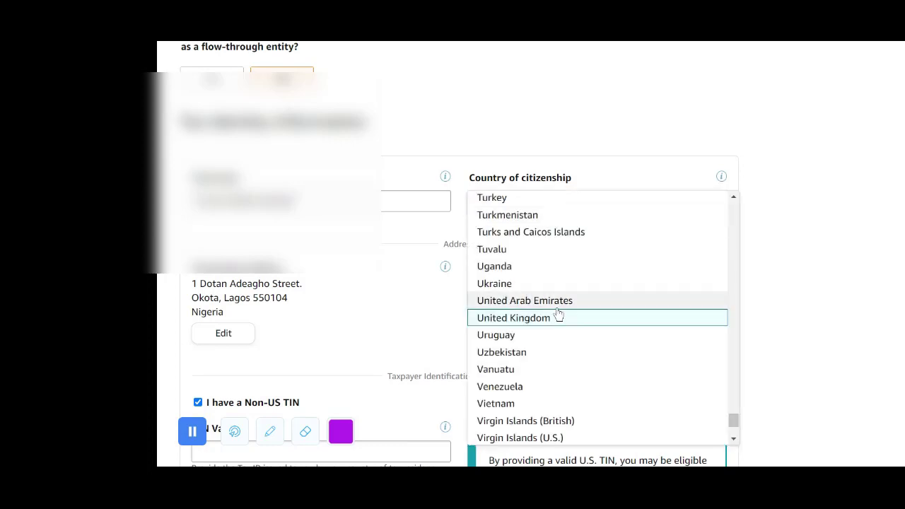
scroll(512, 340, up, 5)
click(274, 295)
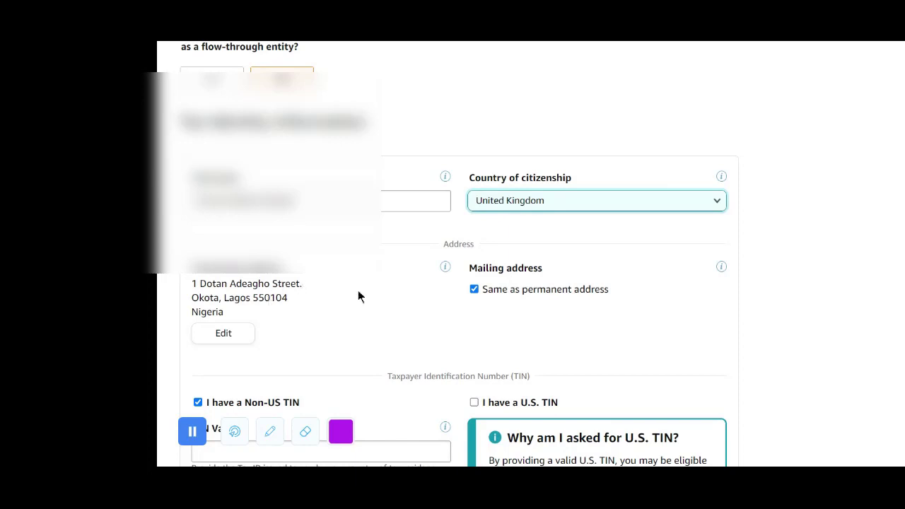
scroll(358, 290, down, 3)
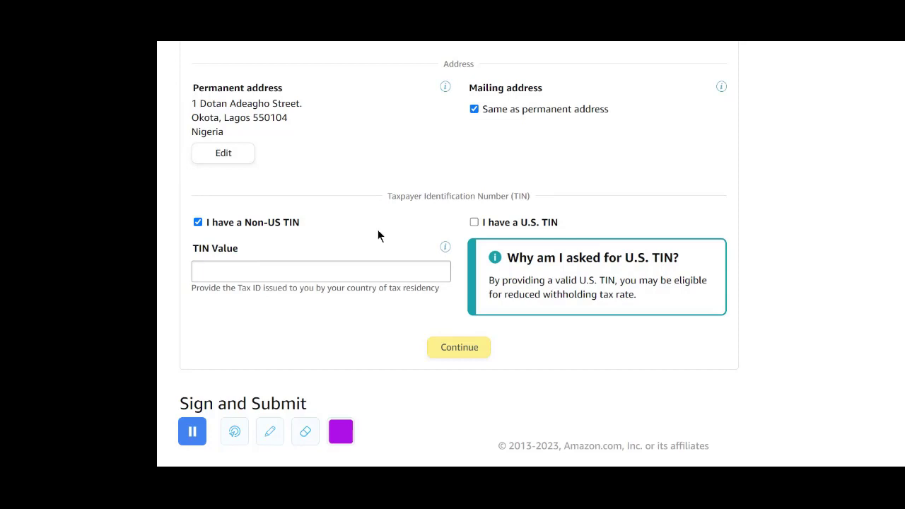
Try switching to a U.S. TIN, leaving SSN or ITIN as the TIN type.
click(249, 266)
click(256, 266)
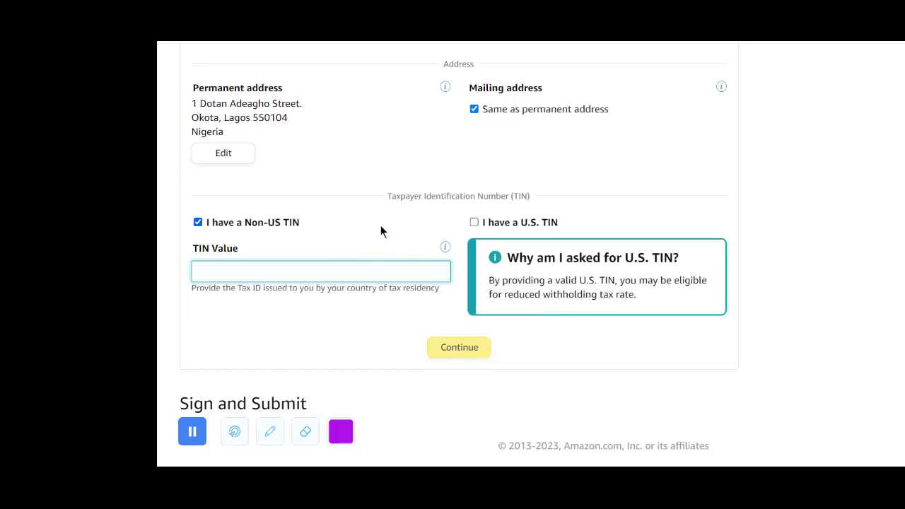
click(198, 222)
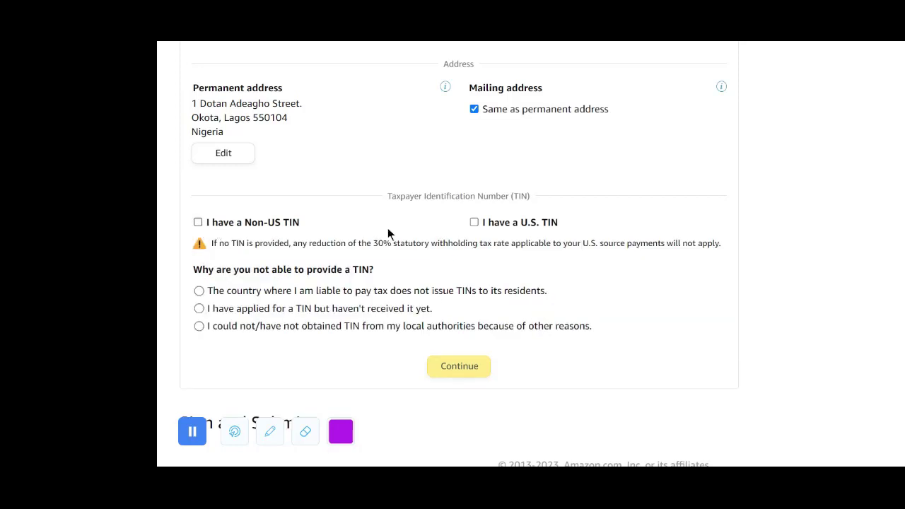
double_click(471, 225)
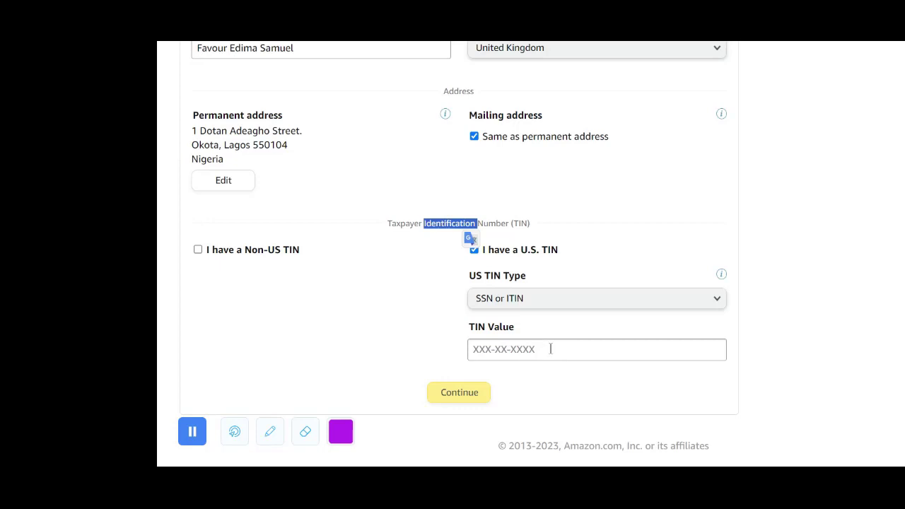
click(564, 299)
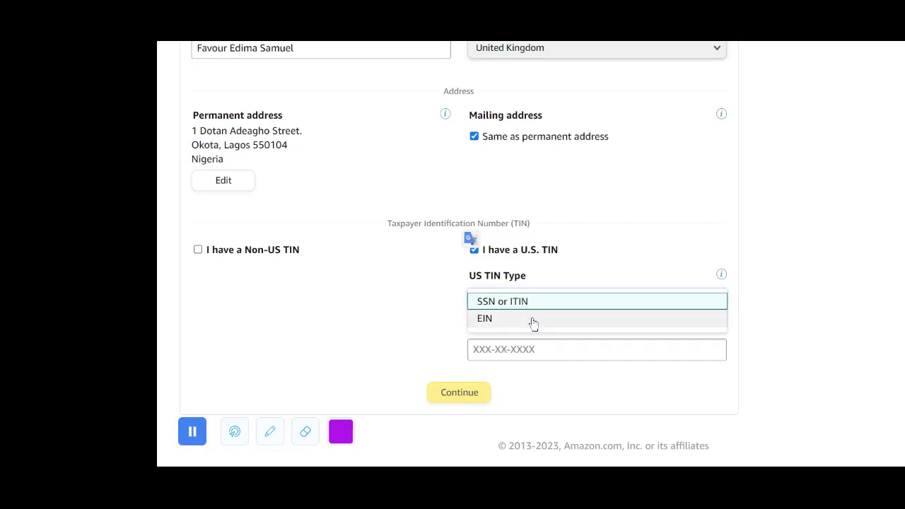
click(532, 363)
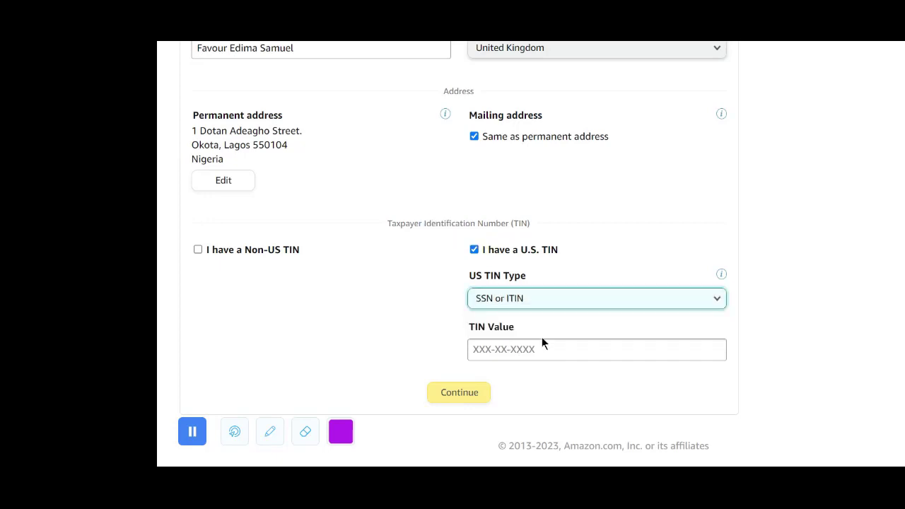
Revert to 'I have a Non-US TIN' and enter the non-US tax ID in TIN Value.
click(197, 250)
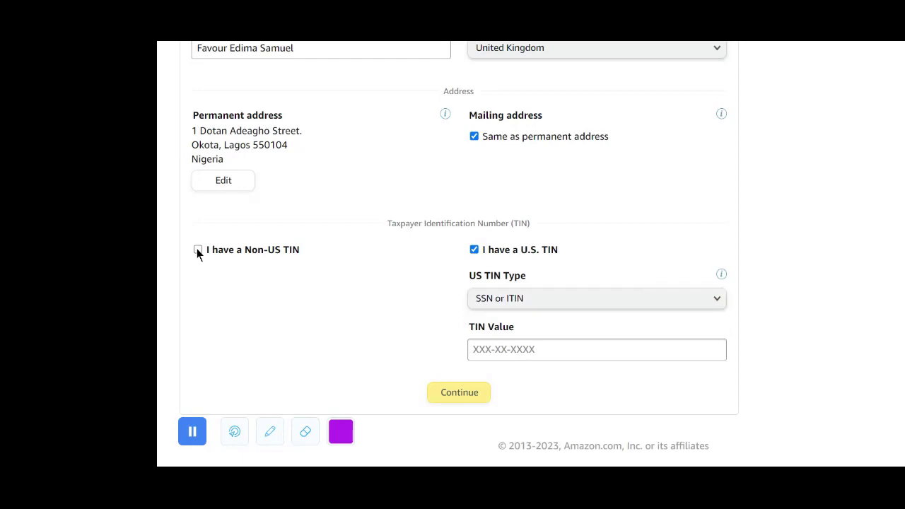
click(477, 251)
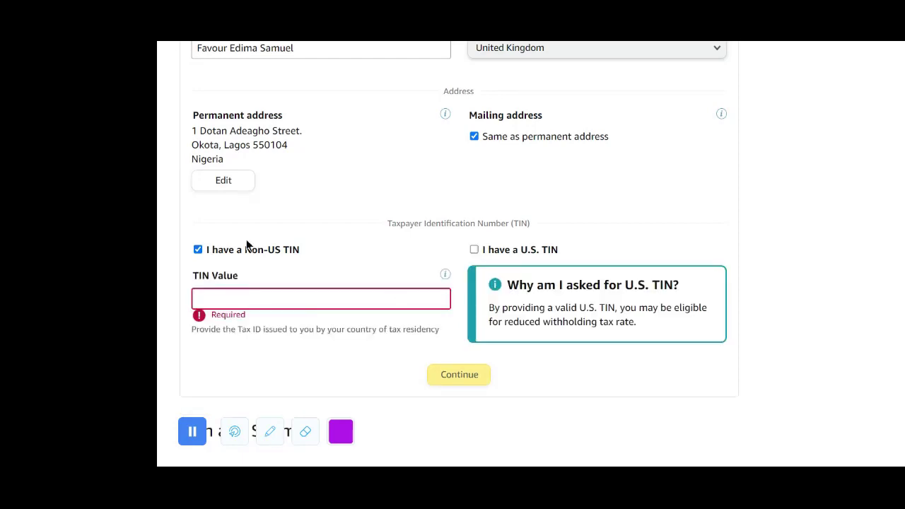
click(246, 296)
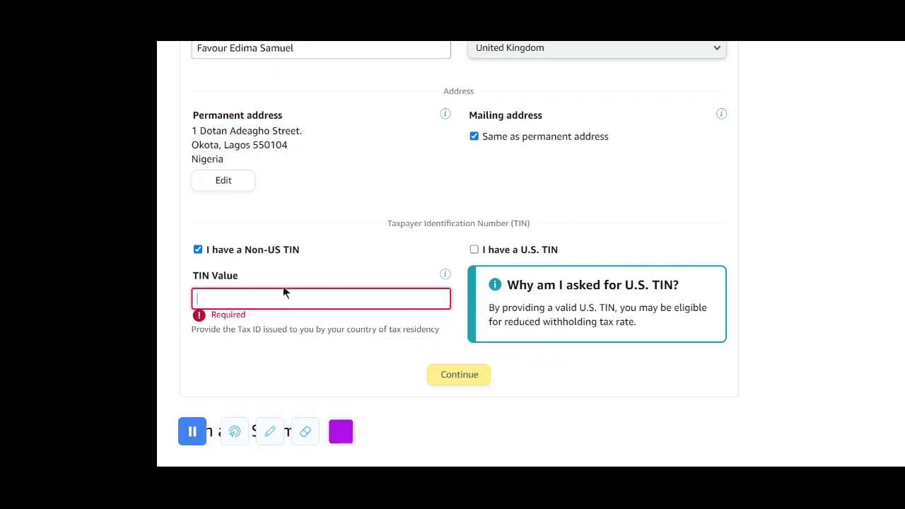
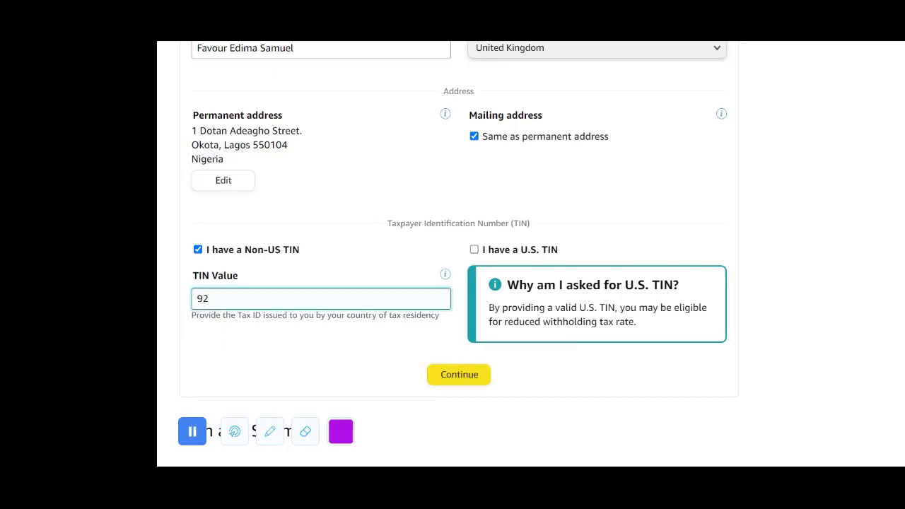
scroll(271, 301, down, 1)
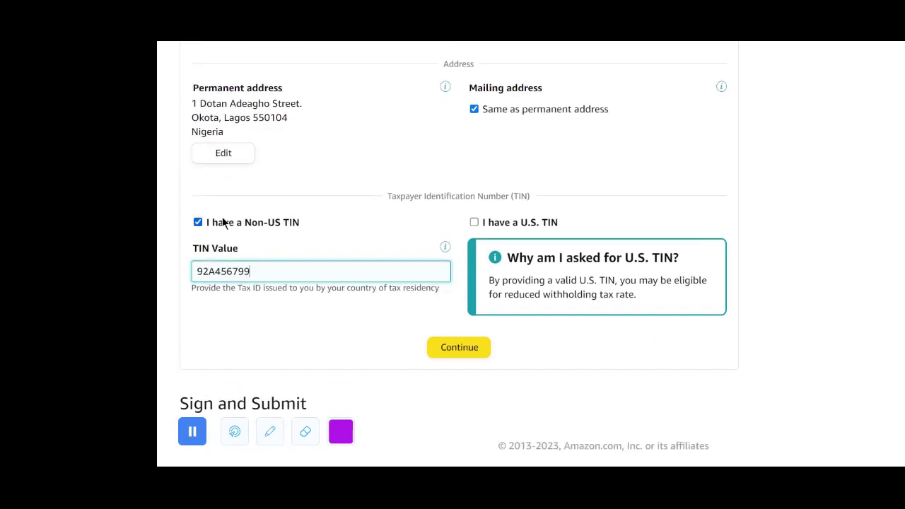
Continue to the tax treaty benefits section of the interview.
click(457, 349)
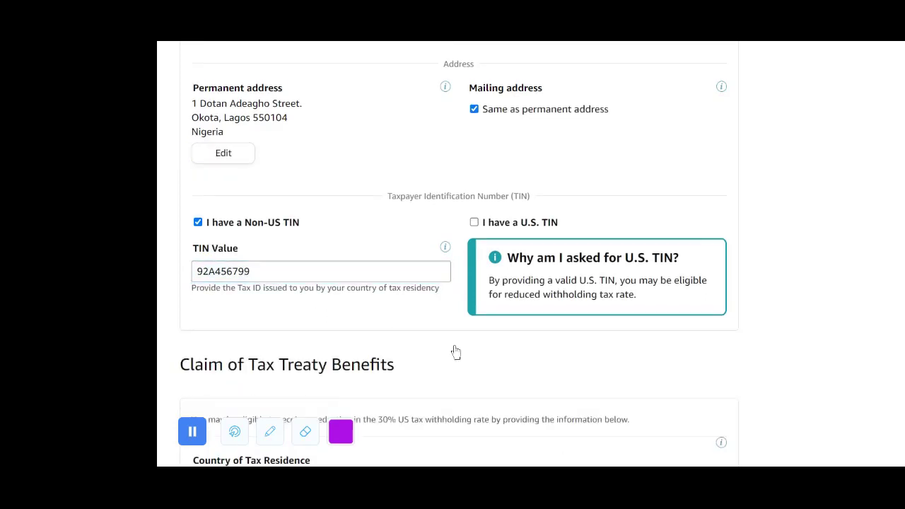
scroll(455, 344, down, 3)
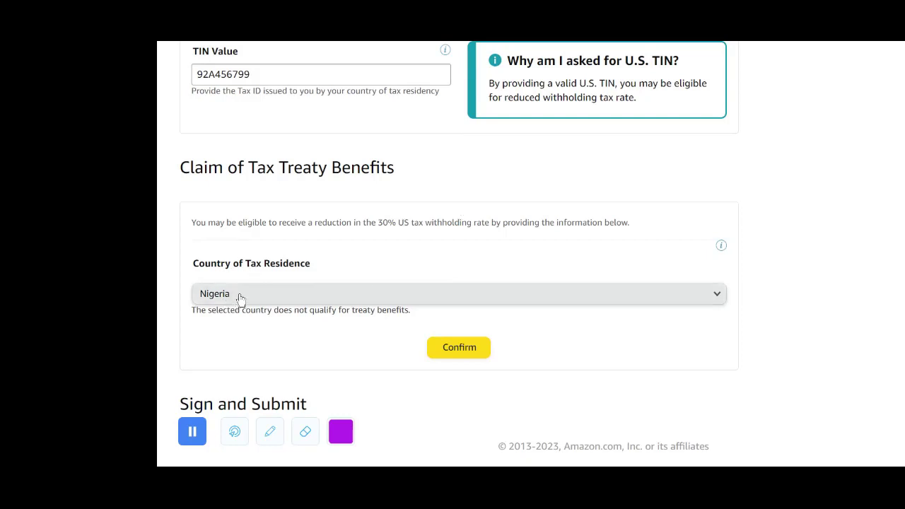
scroll(240, 301, up, 15)
scroll(242, 295, down, 3)
scroll(248, 304, down, 4)
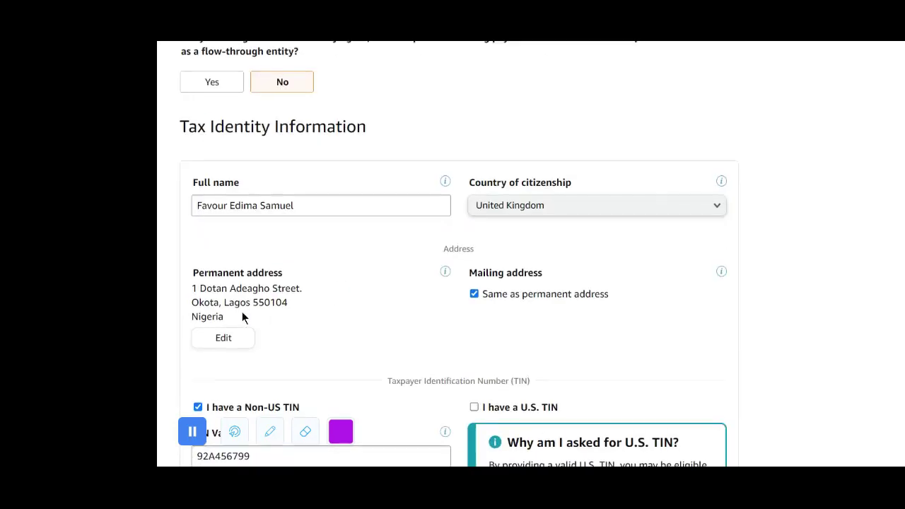
scroll(244, 315, down, 6)
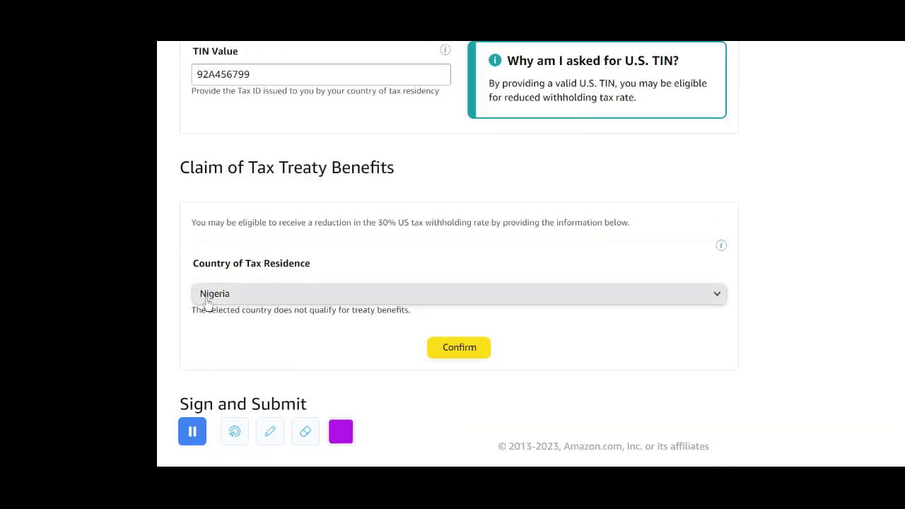
Choose United Kingdom as the country of tax residence and confirm treaty eligibility.
click(247, 296)
scroll(283, 220, down, 15)
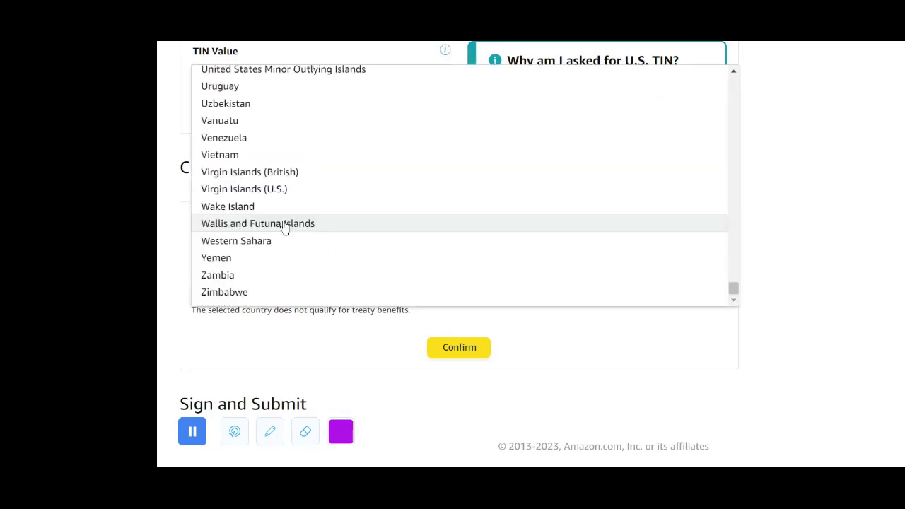
scroll(234, 138, up, 2)
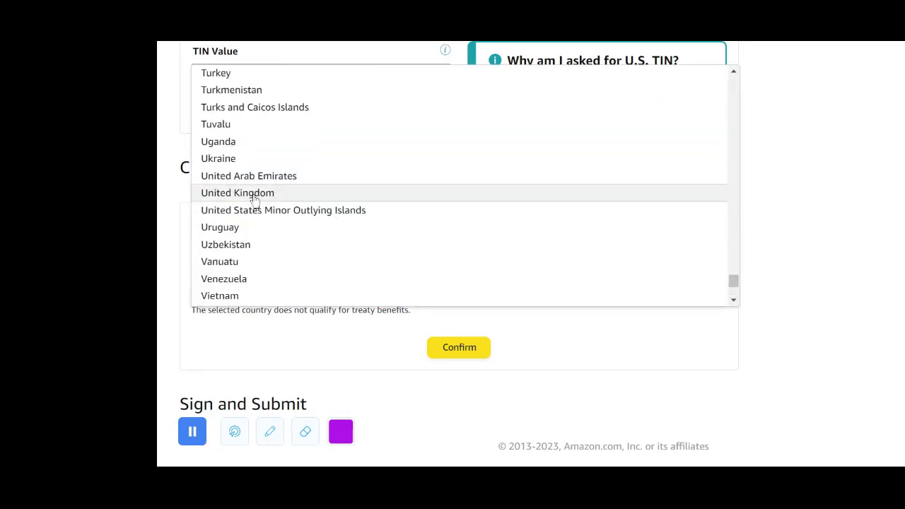
key(Return)
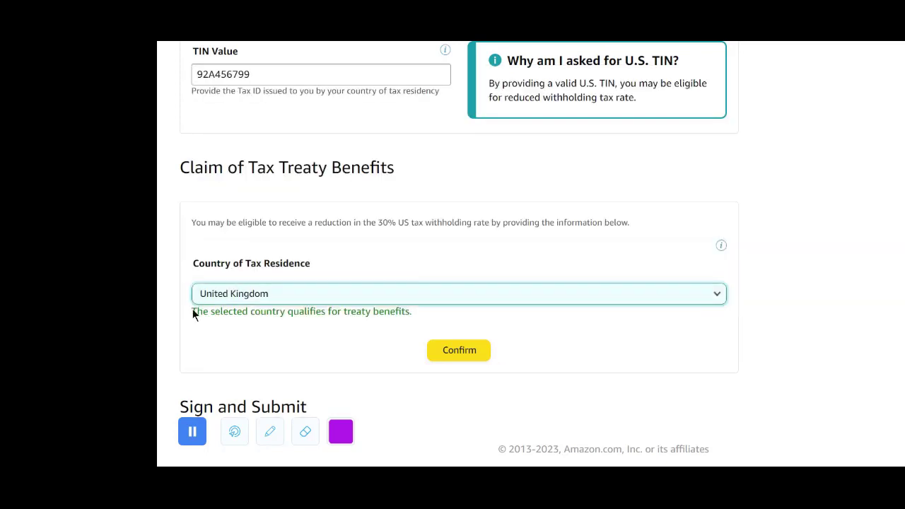
drag(192, 311, 431, 318)
click(430, 317)
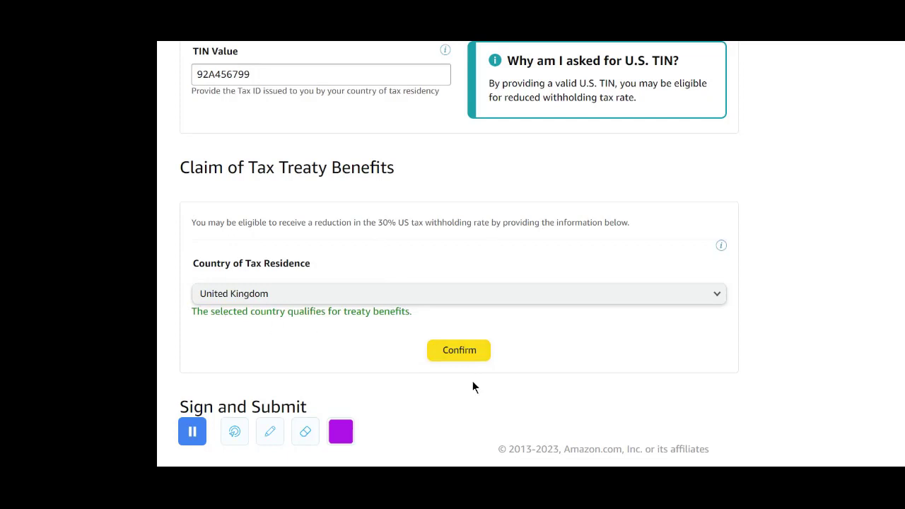
click(478, 361)
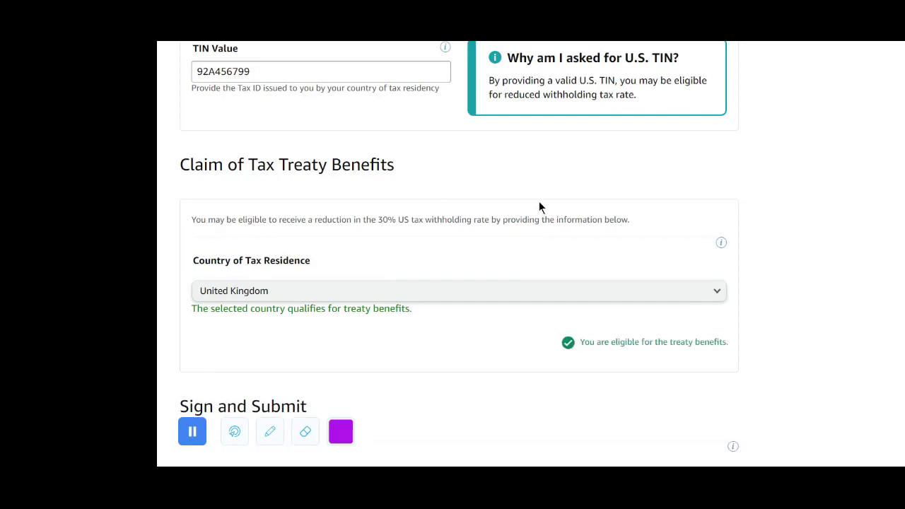
Certify capacity to sign and enter the taxpayer's full name as the signature.
scroll(632, 270, down, 6)
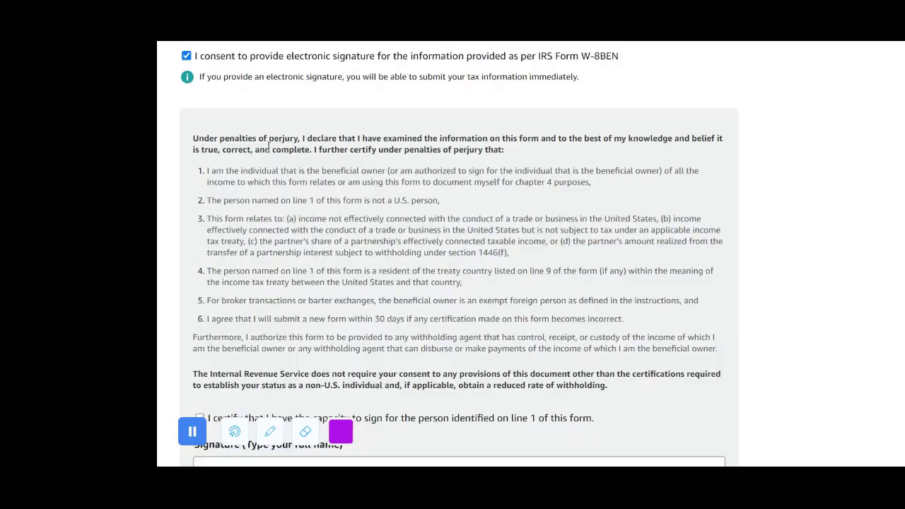
scroll(252, 131, down, 3)
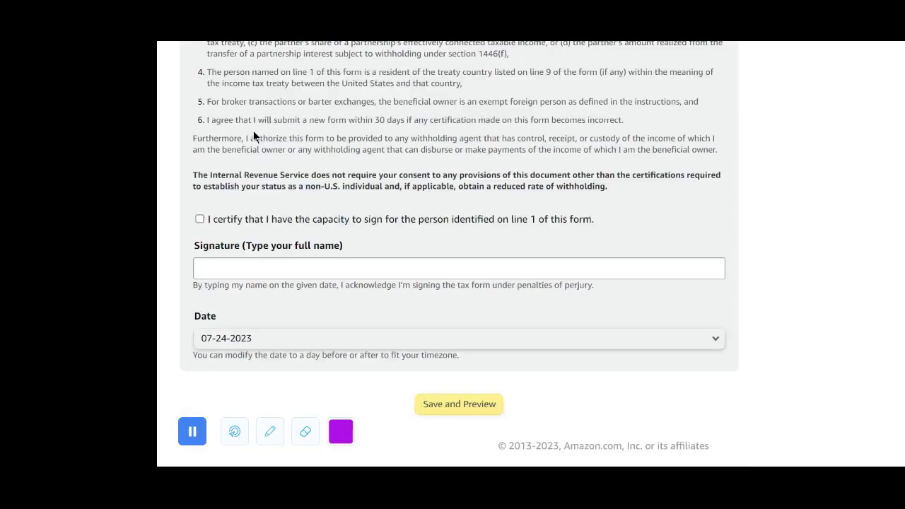
click(200, 220)
click(198, 272)
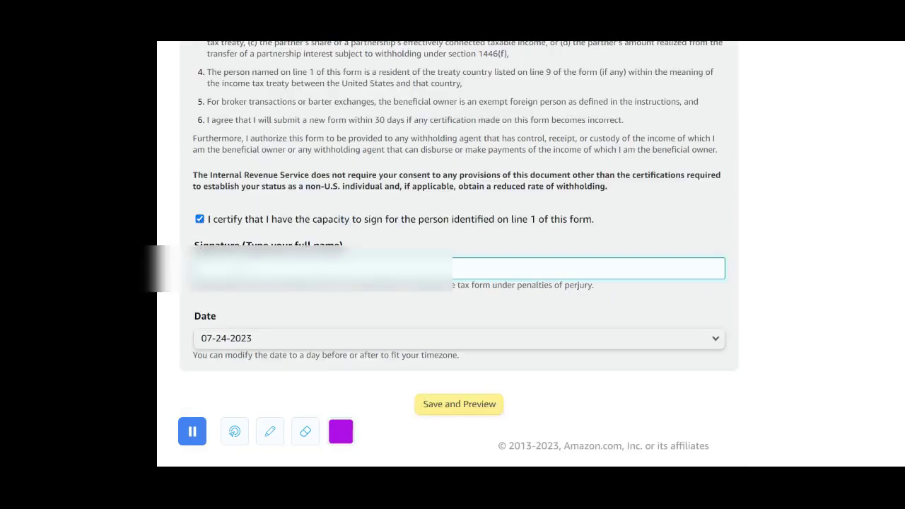
text([masked name])
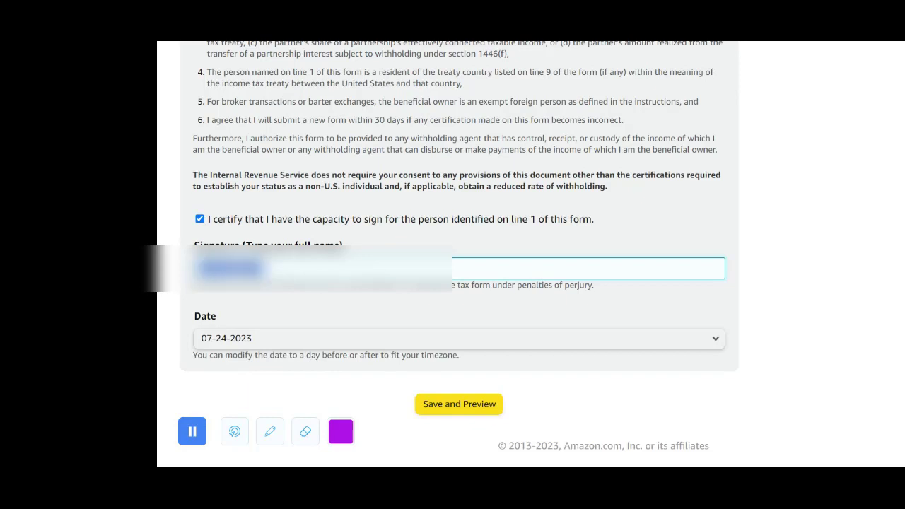
text([masked name])
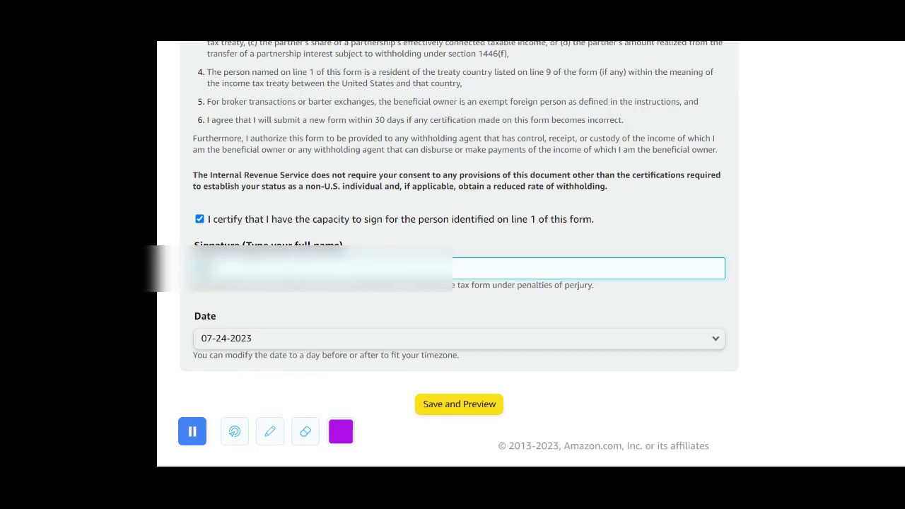
text([masked name])
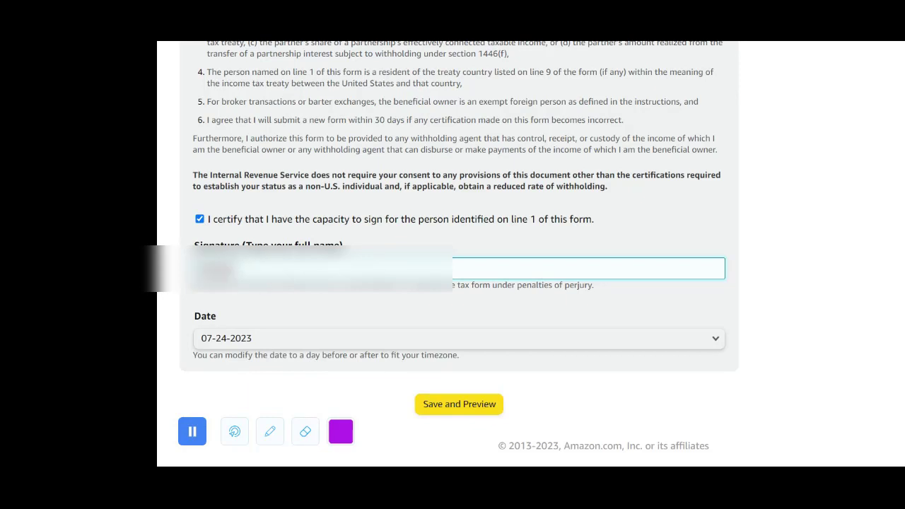
key(ctrl+a)
click(273, 268)
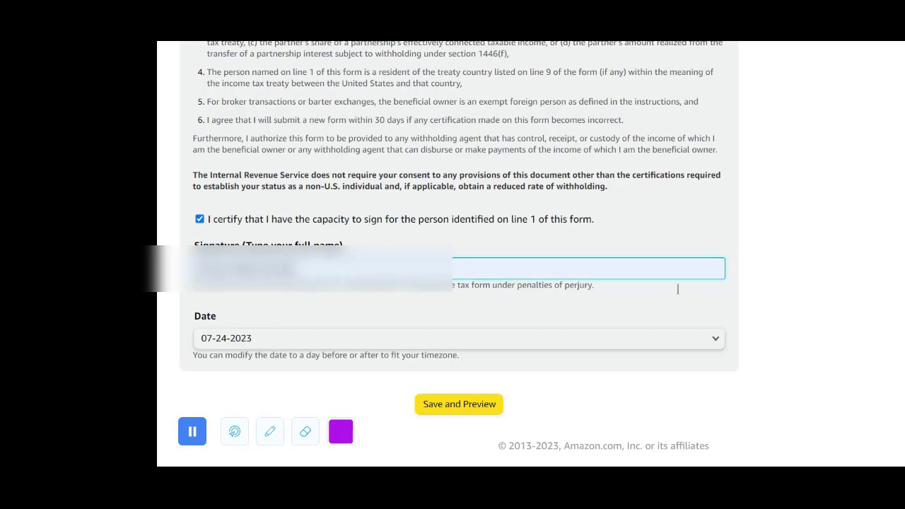
Save and preview the signed W-8BEN, scrolling down to the Submit Form button.
click(436, 404)
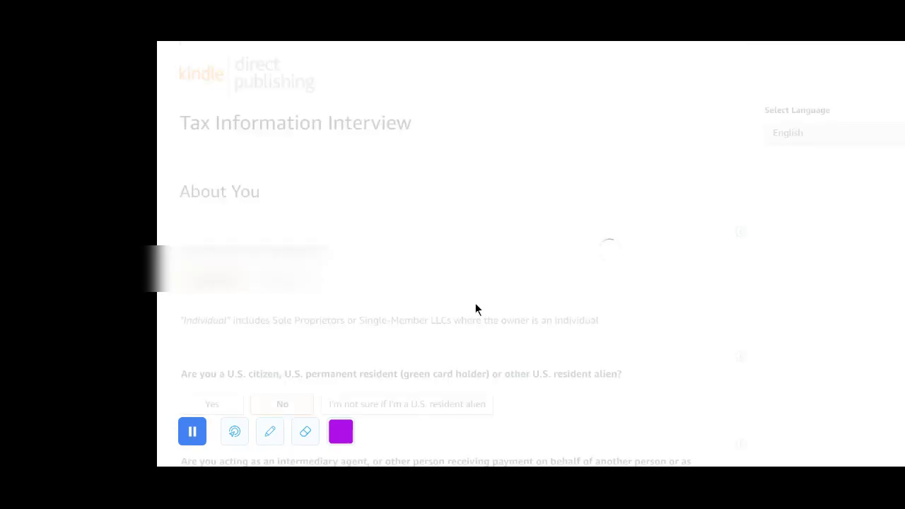
scroll(515, 280, down, 5)
scroll(515, 280, down, 20)
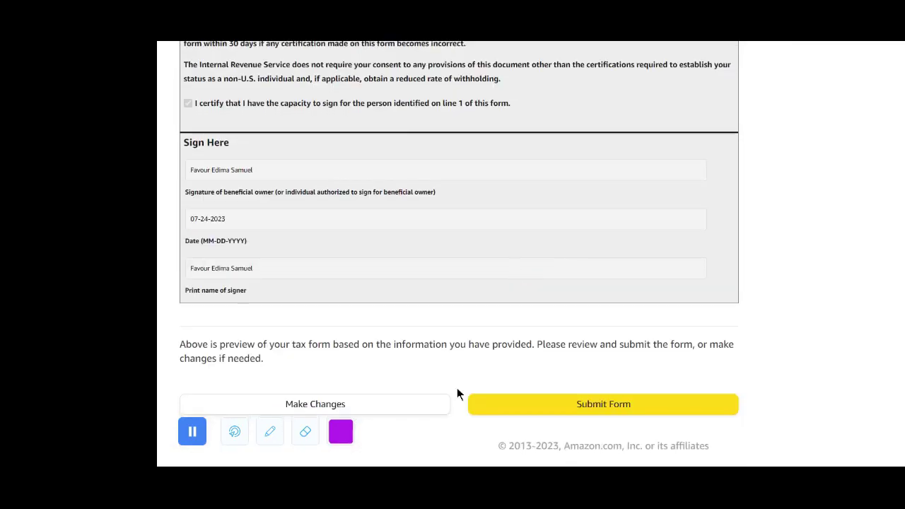
Submit the W-8BEN and review the exception notice showing 30.0% withholding.
click(530, 410)
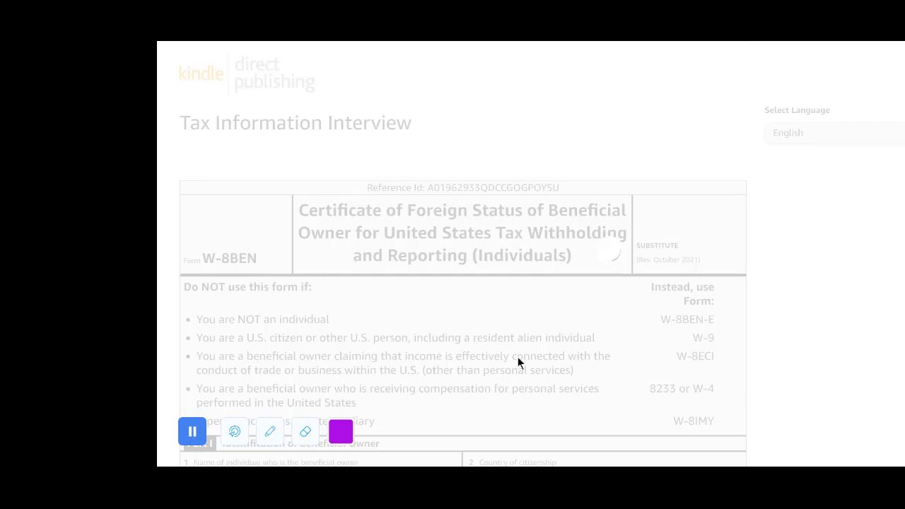
scroll(425, 258, down, 2)
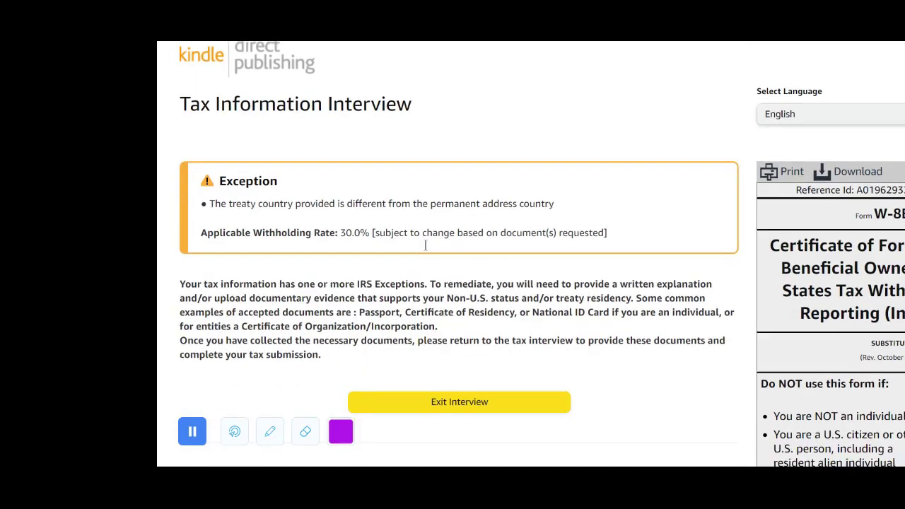
scroll(367, 226, up, 1)
scroll(334, 206, up, 1)
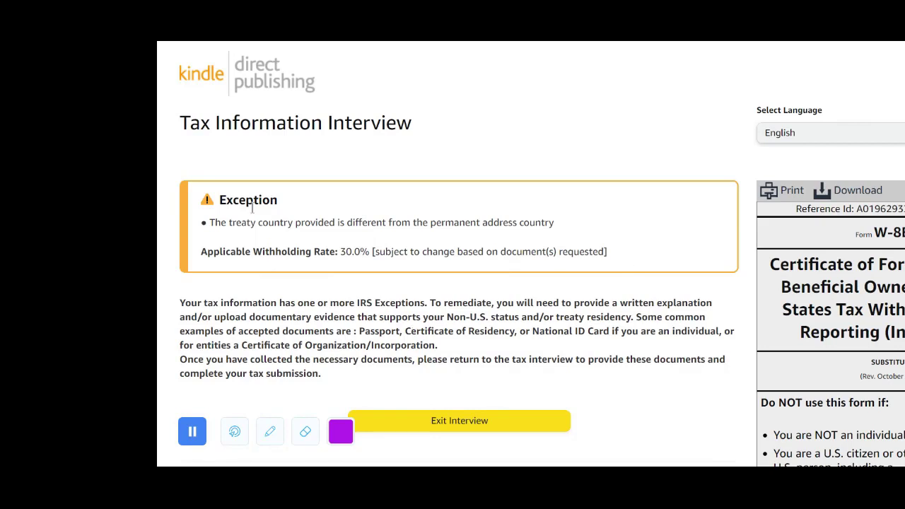
drag(209, 222, 581, 231)
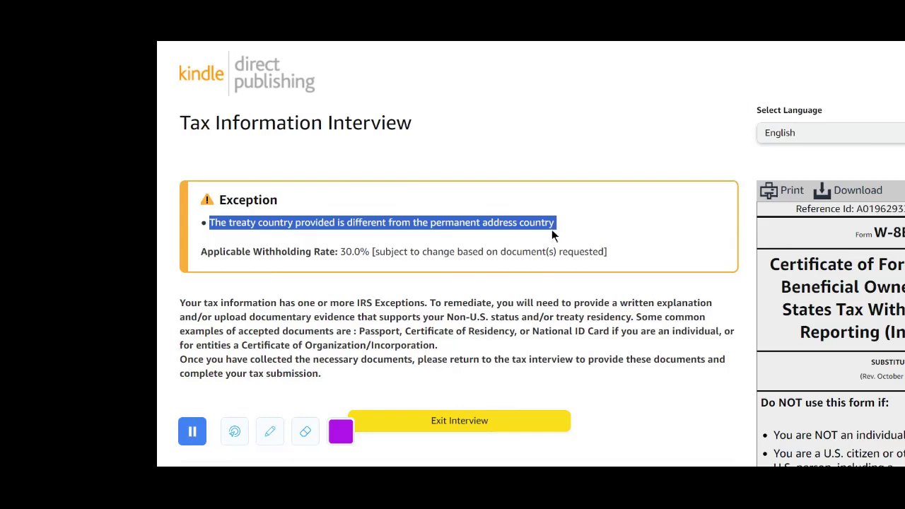
scroll(550, 236, down, 1)
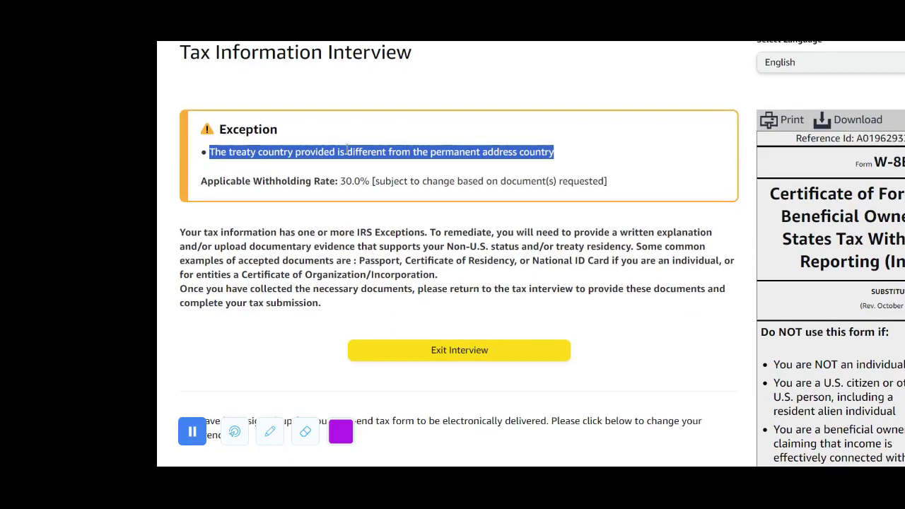
click(410, 168)
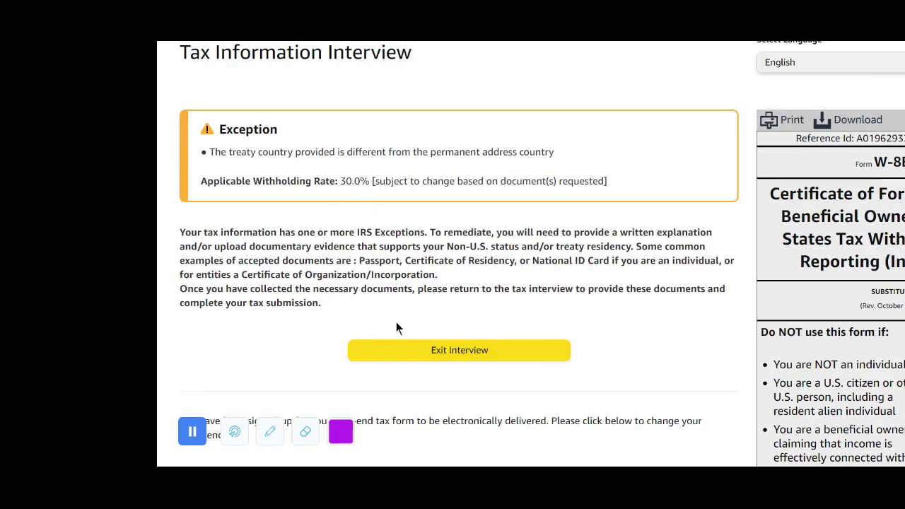
Exit the interview to return to the KDP account page.
scroll(389, 297, down, 5)
scroll(470, 233, up, 4)
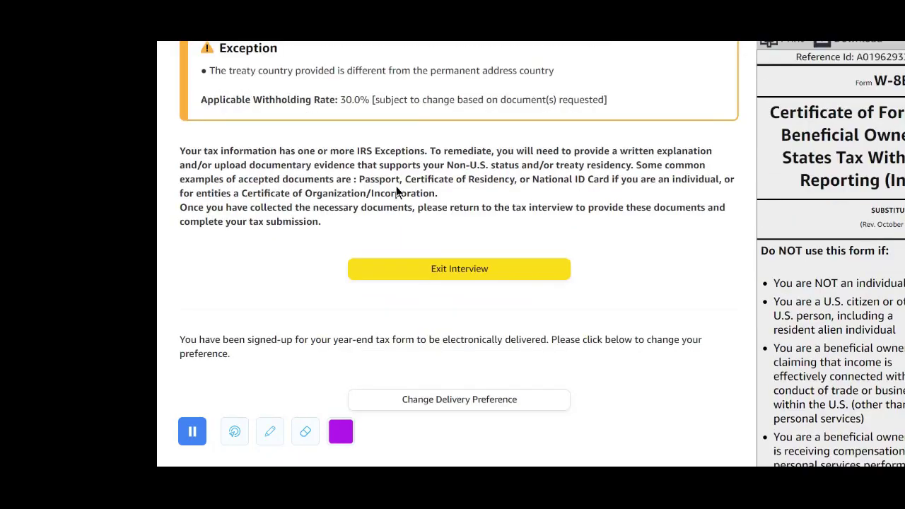
scroll(316, 162, up, 1)
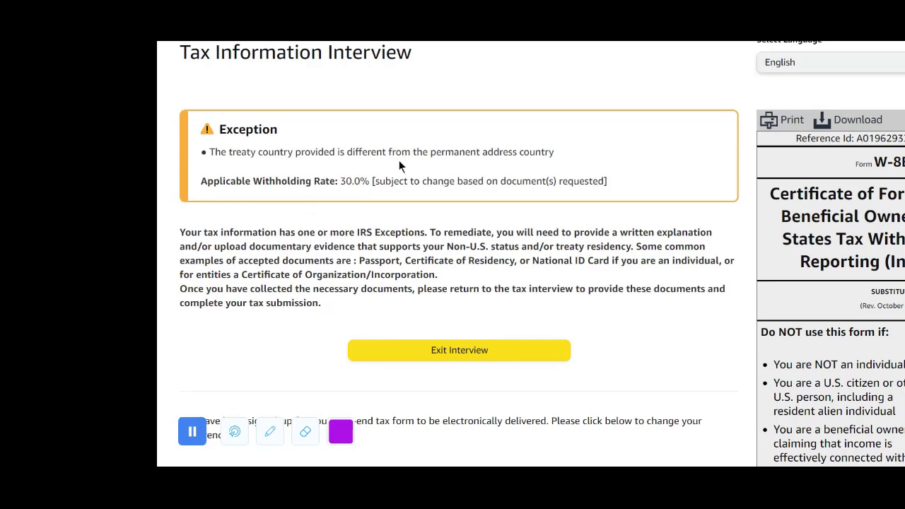
click(459, 350)
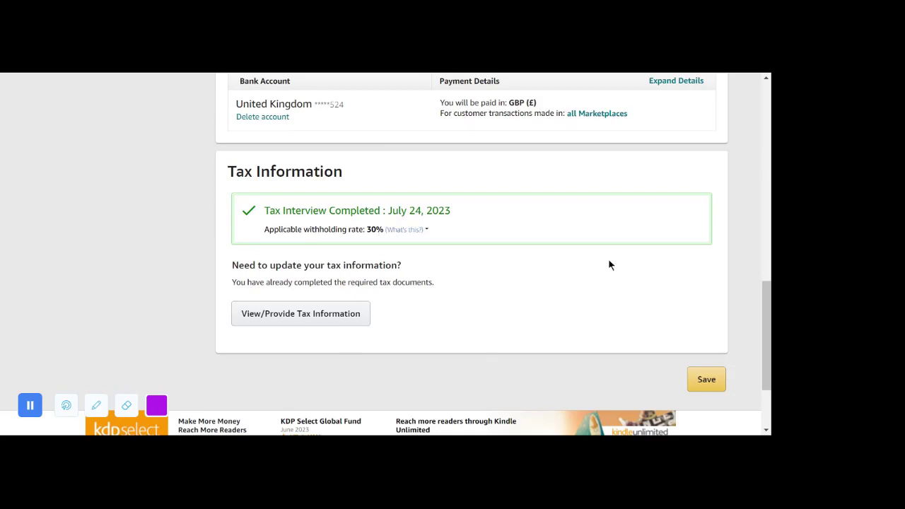
Save My Account settings and review GBP payments and the completed tax interview at 30% withholding.
click(703, 385)
click(719, 368)
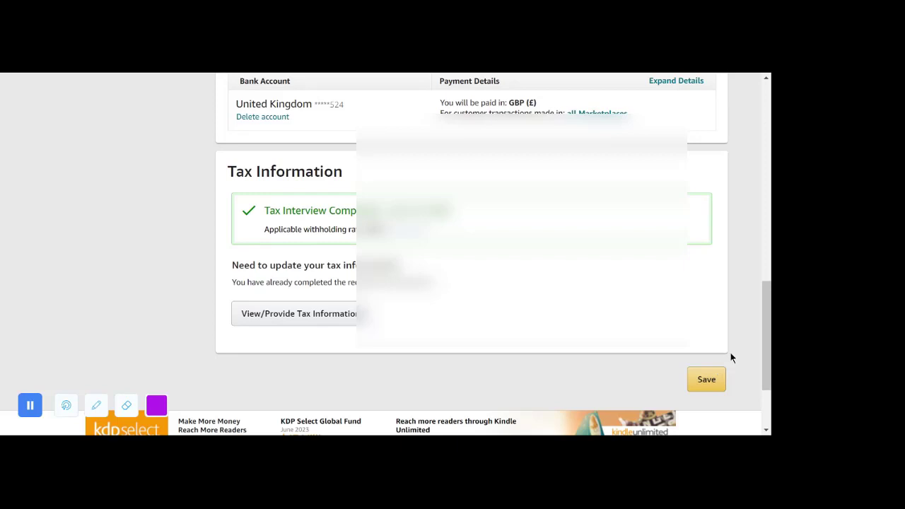
scroll(599, 360, up, 10)
scroll(287, 310, down, 4)
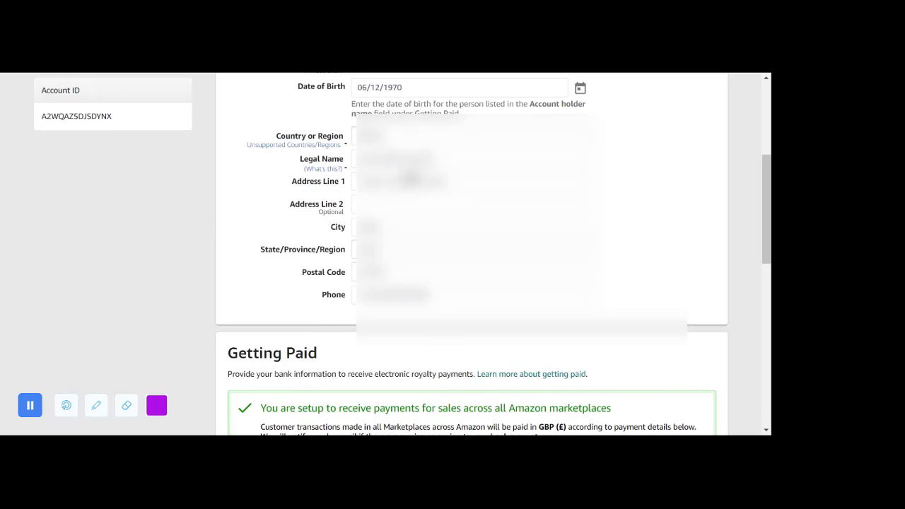
scroll(394, 210, down, 6)
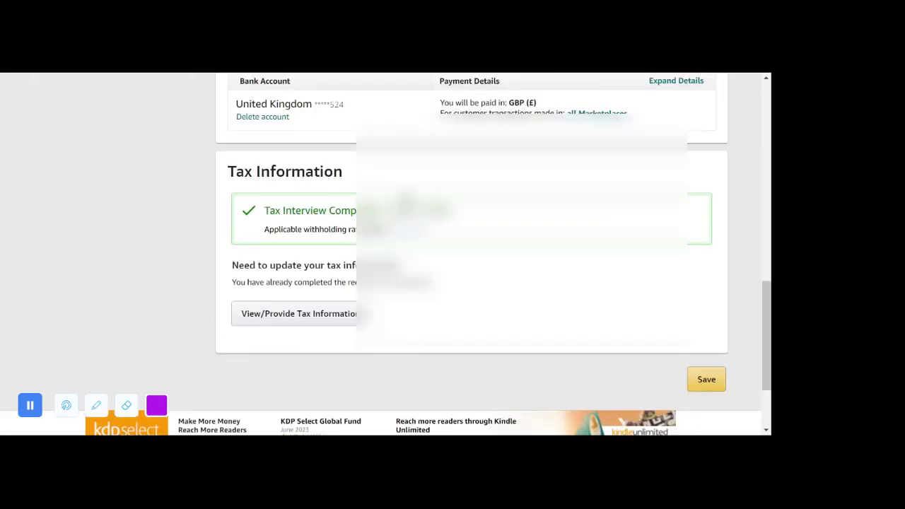
scroll(394, 210, up, 2)
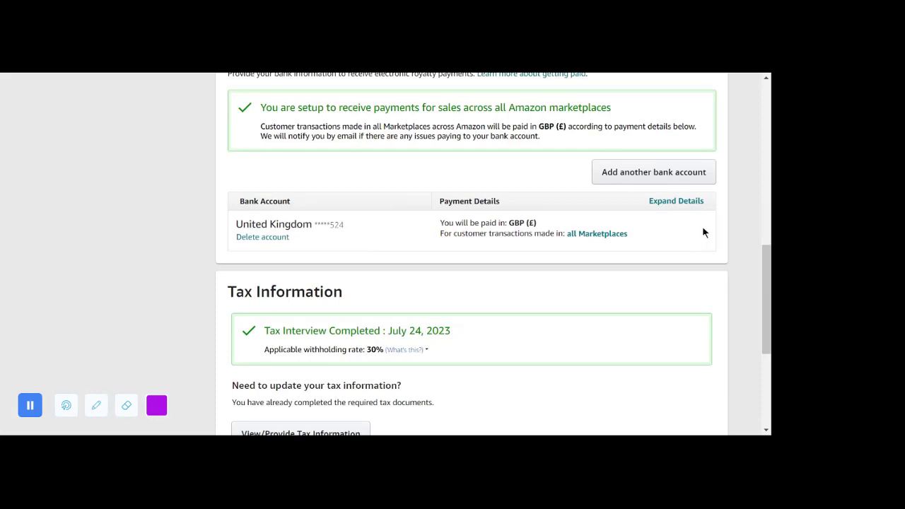
scroll(548, 210, down, 3)
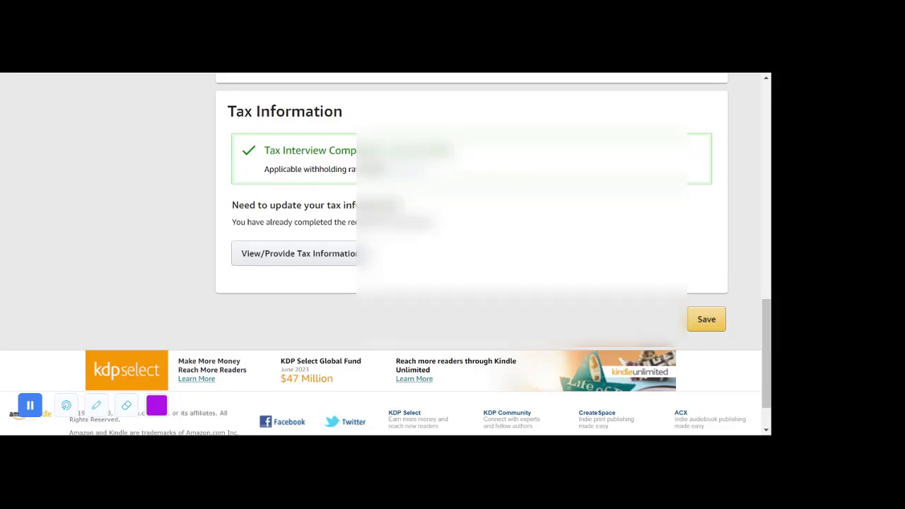
scroll(360, 237, up, 10)
scroll(342, 269, up, 1)
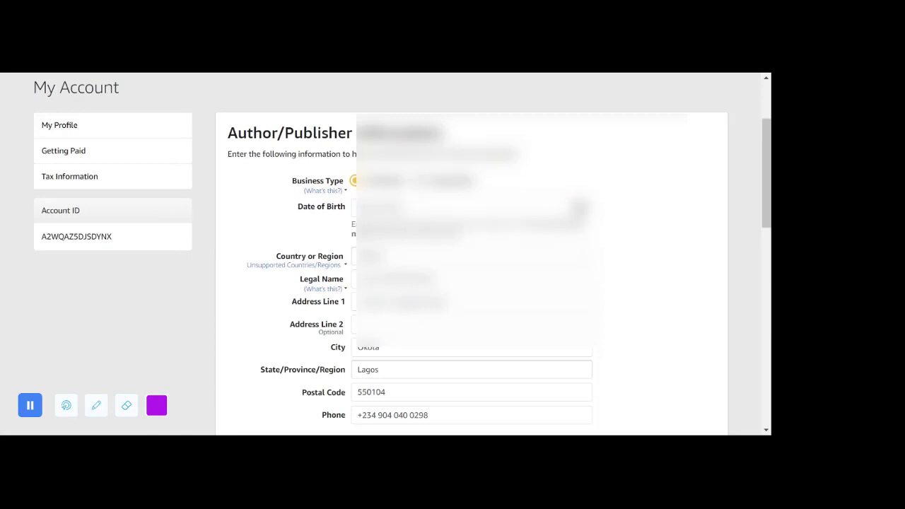
scroll(340, 283, down, 12)
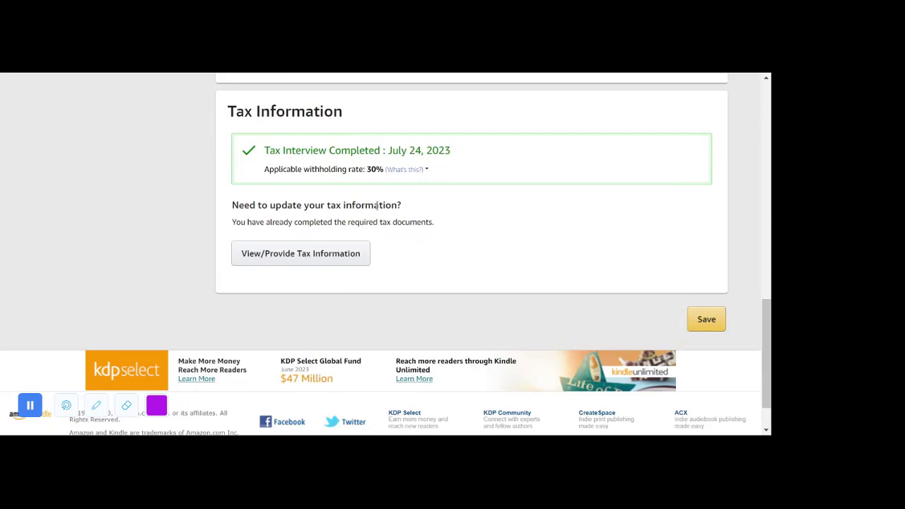
scroll(382, 213, up, 2)
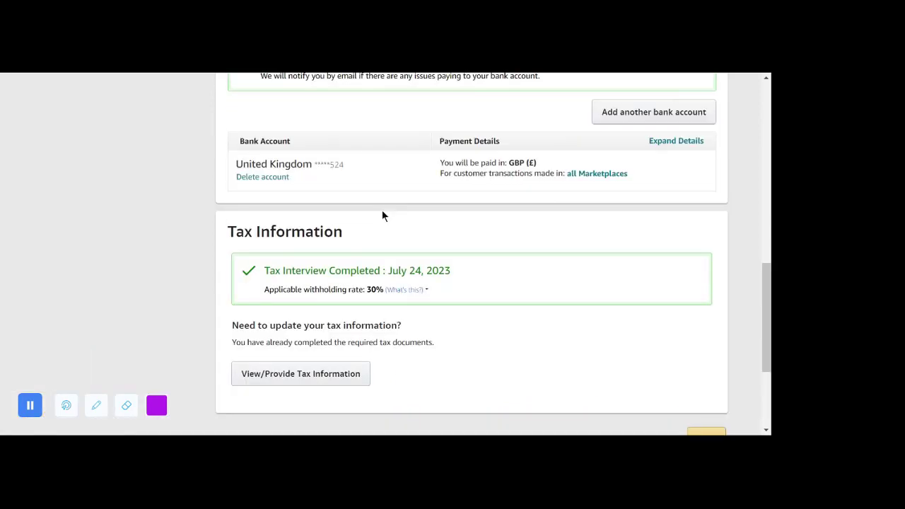
scroll(382, 211, down, 2)
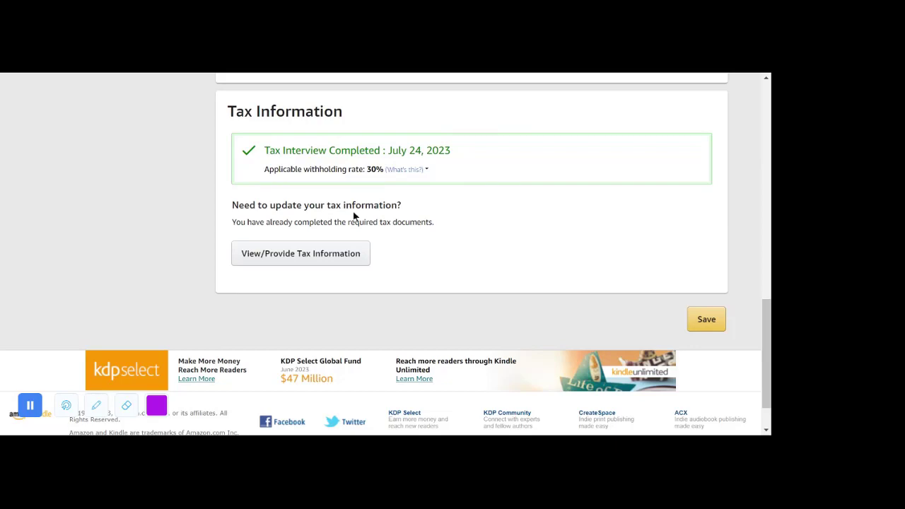
scroll(160, 136, up, 10)
scroll(569, 172, down, 6)
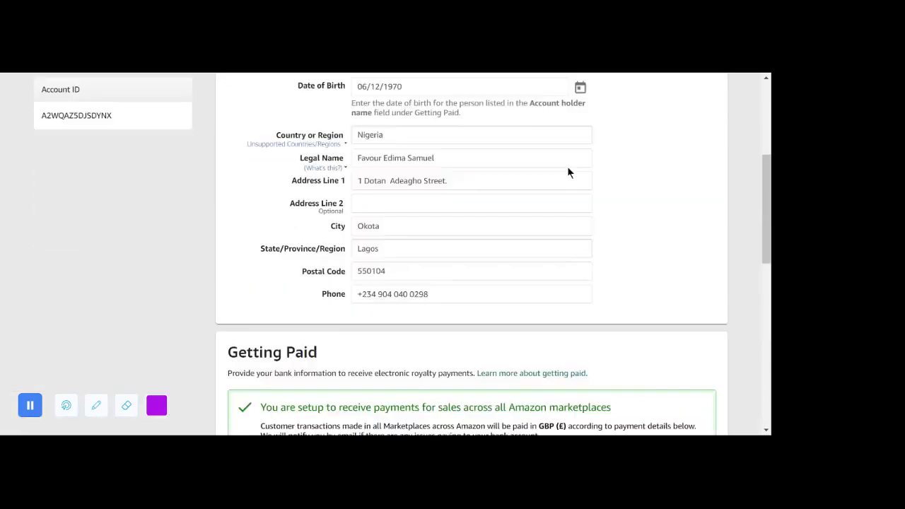
scroll(566, 173, down, 1)
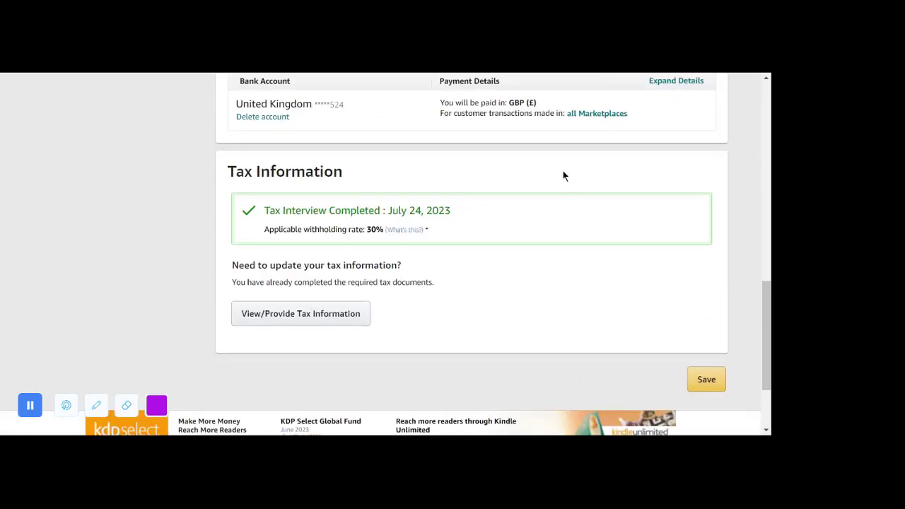